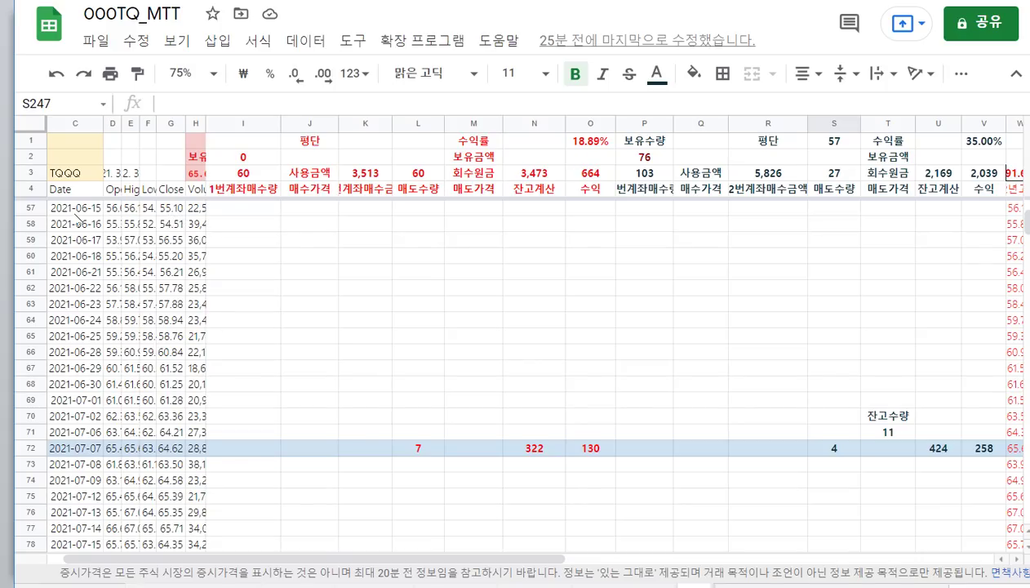
Go back to the start of the TQQQ price history at 2021-03-31 and select the whole Close column
scroll(77, 219, up, 15)
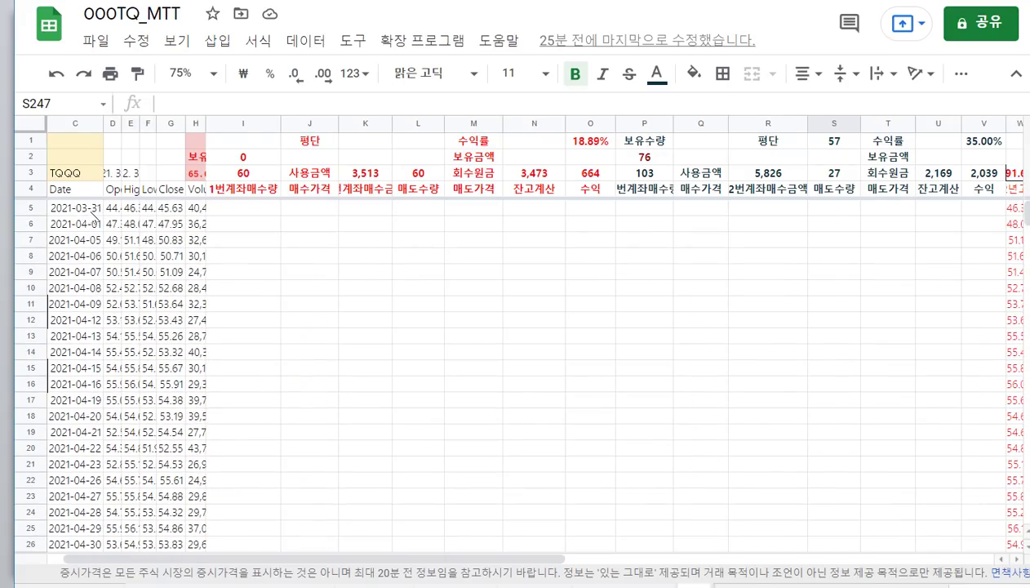
scroll(137, 285, down, 5)
scroll(136, 285, up, 5)
click(170, 123)
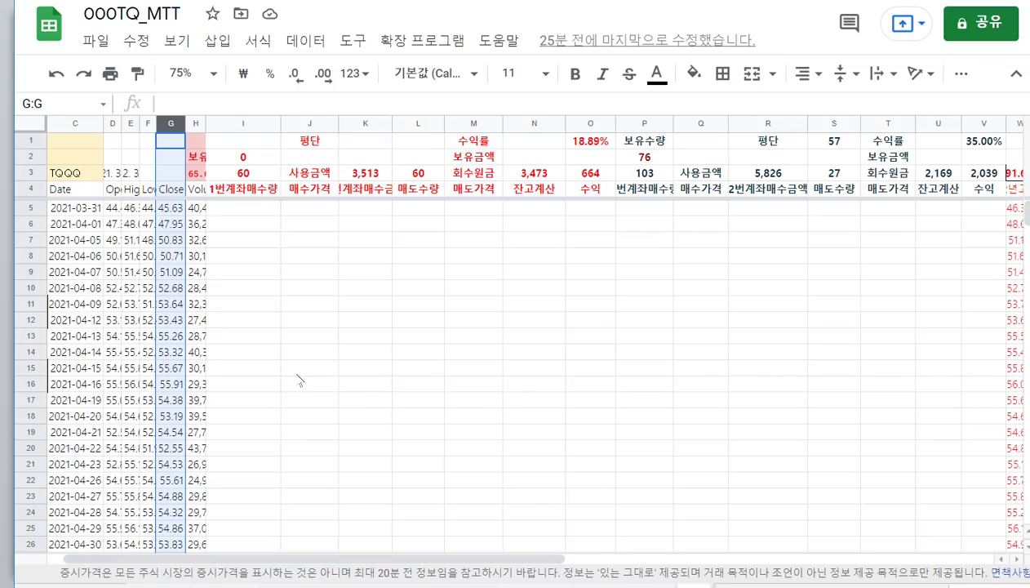
Find the first highlighted buying period in May 2021 and inspect the closing prices for 2021-05-12 and 2021-05-13
click(258, 320)
scroll(258, 319, down, 6)
scroll(258, 320, down, 1)
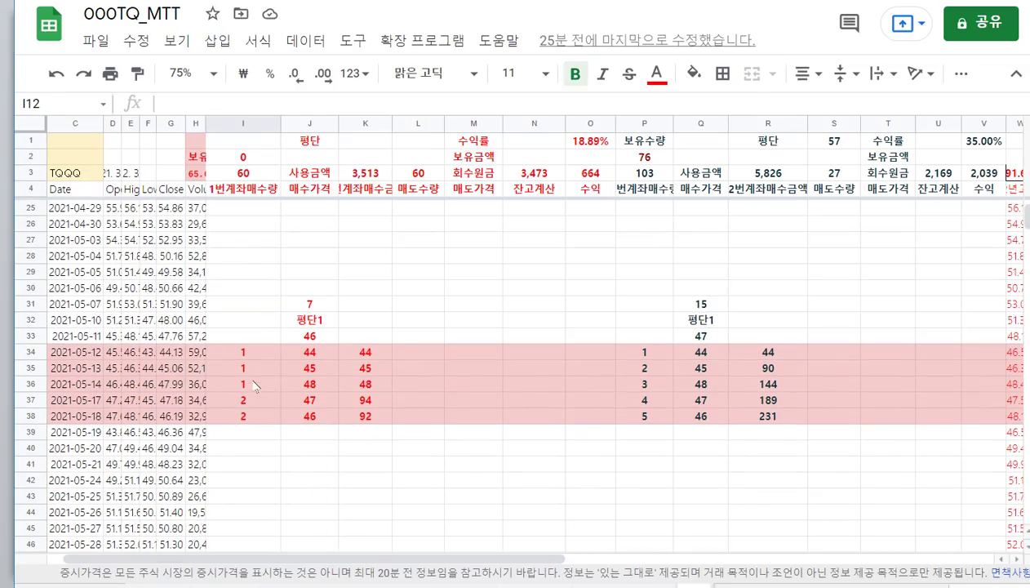
click(179, 354)
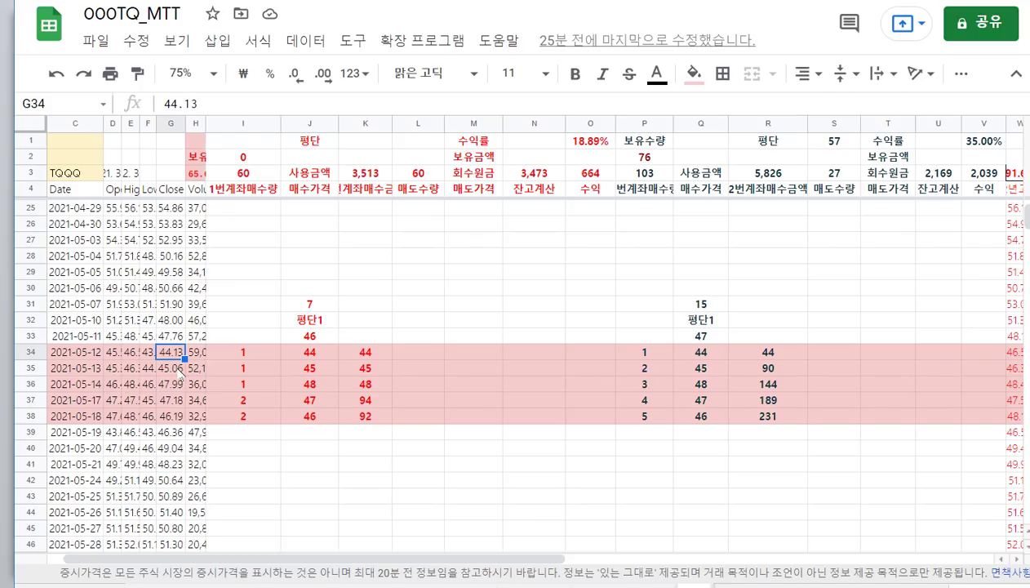
click(180, 369)
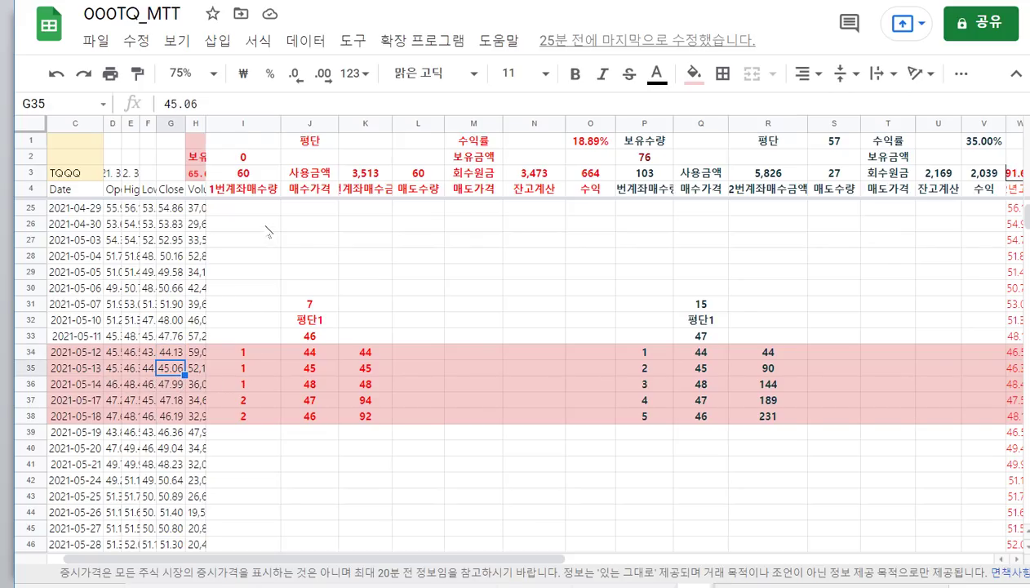
Review account 1's May 2021 buy quantities in I34:I38 and the formulas for their total quantity and average price
click(258, 353)
click(261, 373)
click(264, 402)
click(263, 414)
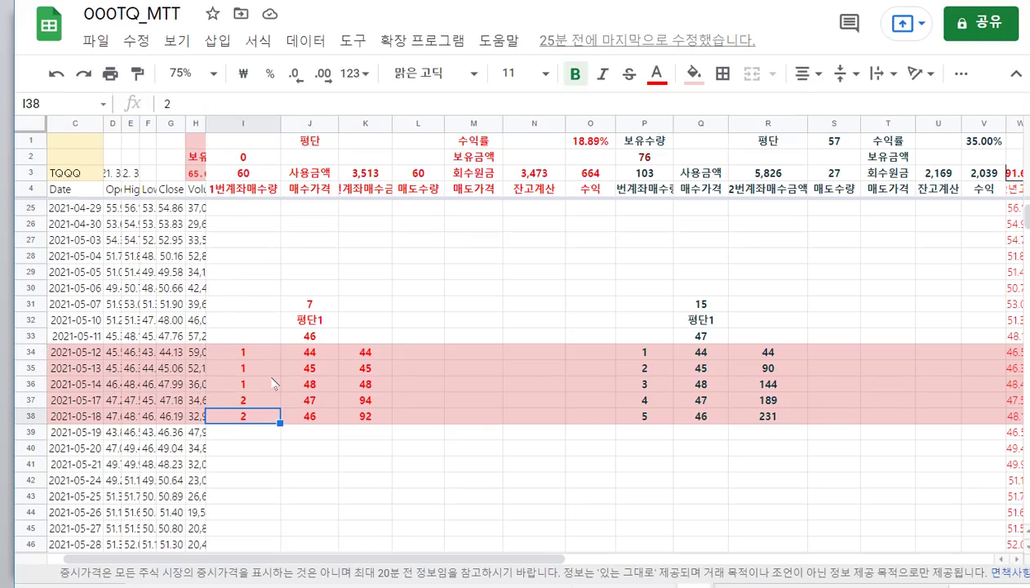
click(321, 308)
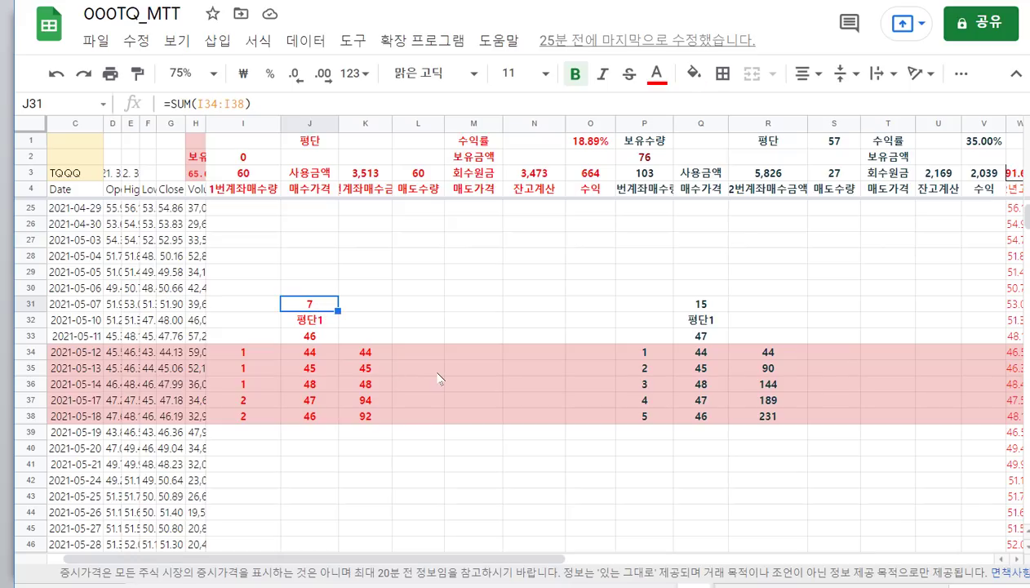
click(313, 335)
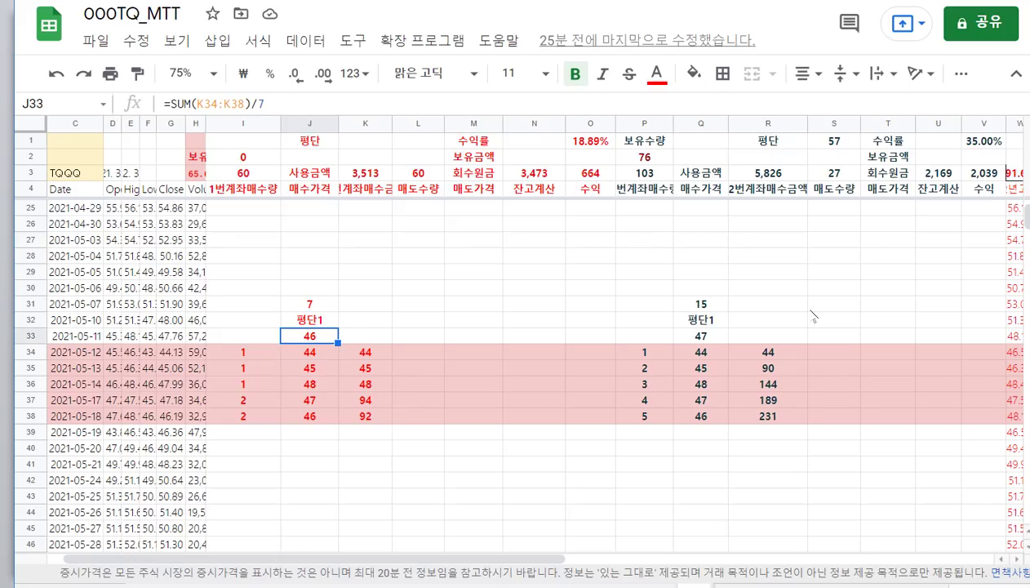
Review account 2's daily buy quantities for May 12 to 18, 2021 in cells P34 through P38
click(658, 352)
click(657, 369)
click(649, 383)
click(658, 402)
click(656, 417)
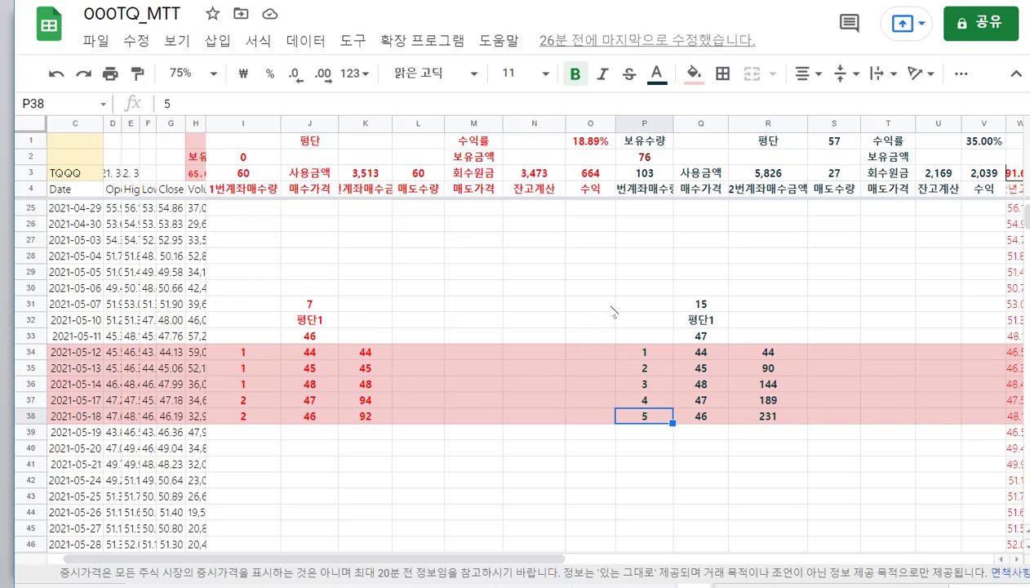
Find the 2021-07-07 sale row and check account 1's sell quantity, balance calculation and profit formula
scroll(614, 311, down, 6)
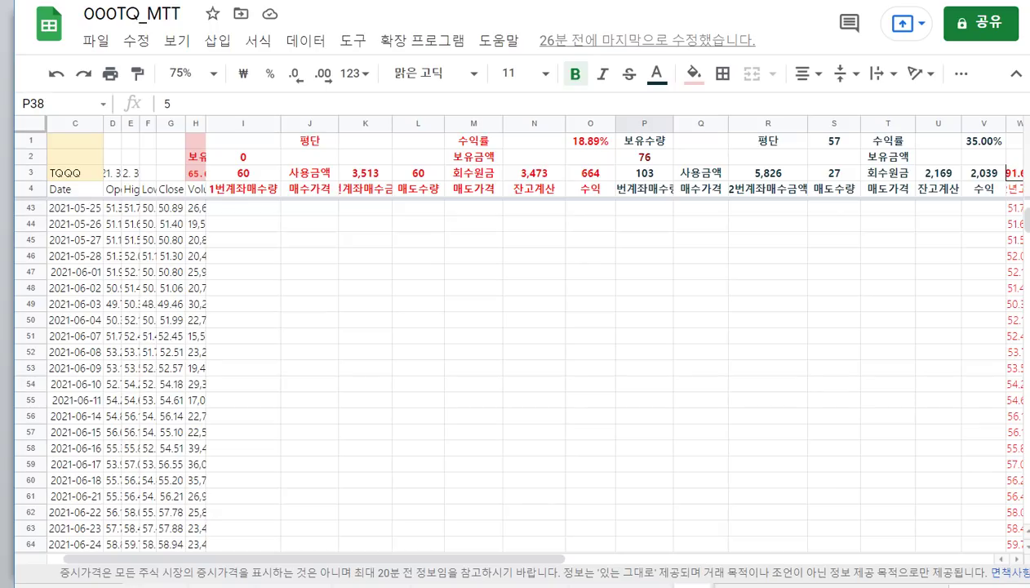
scroll(563, 327, down, 6)
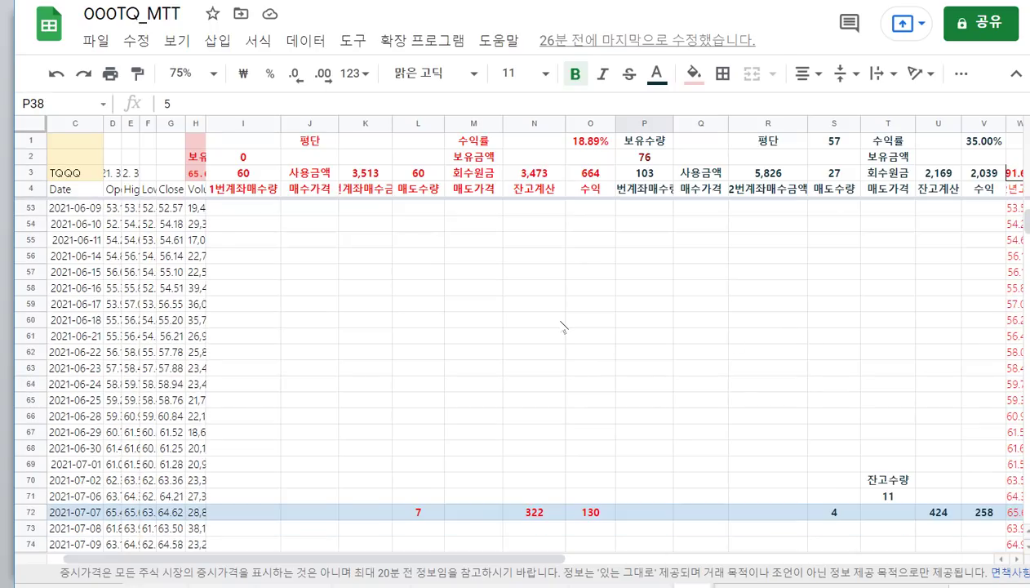
scroll(155, 392, down, 1)
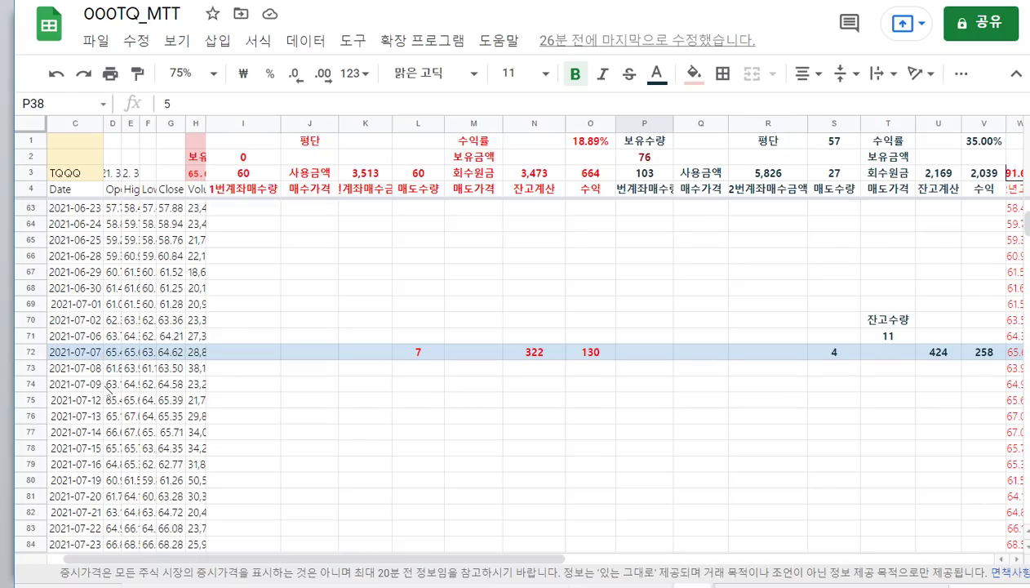
click(183, 401)
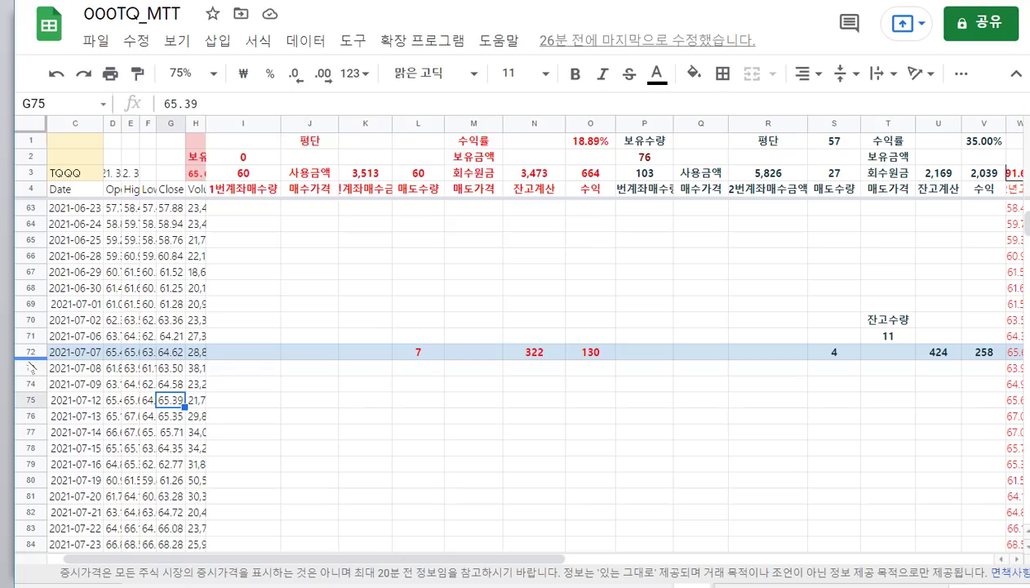
click(418, 351)
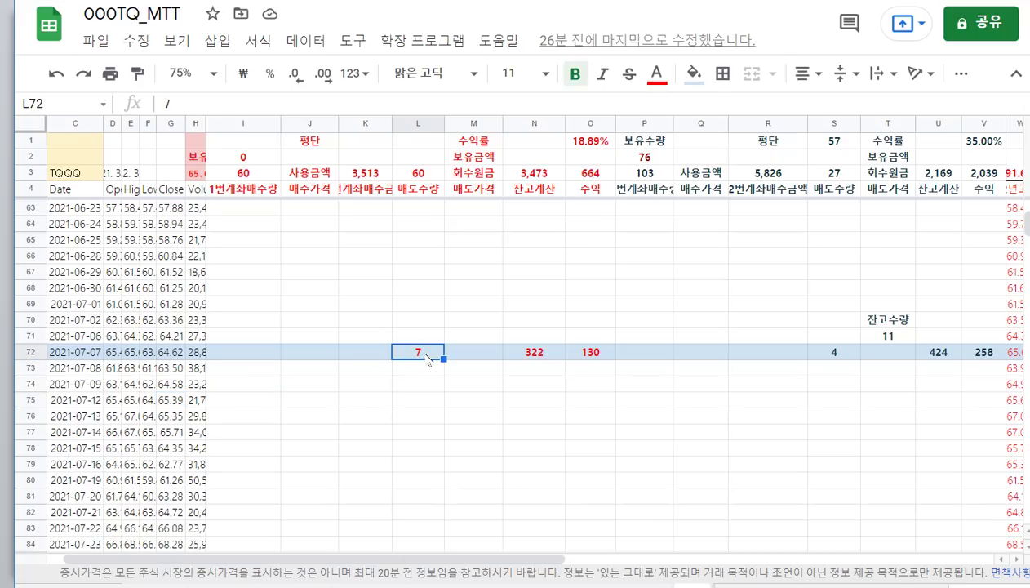
click(537, 354)
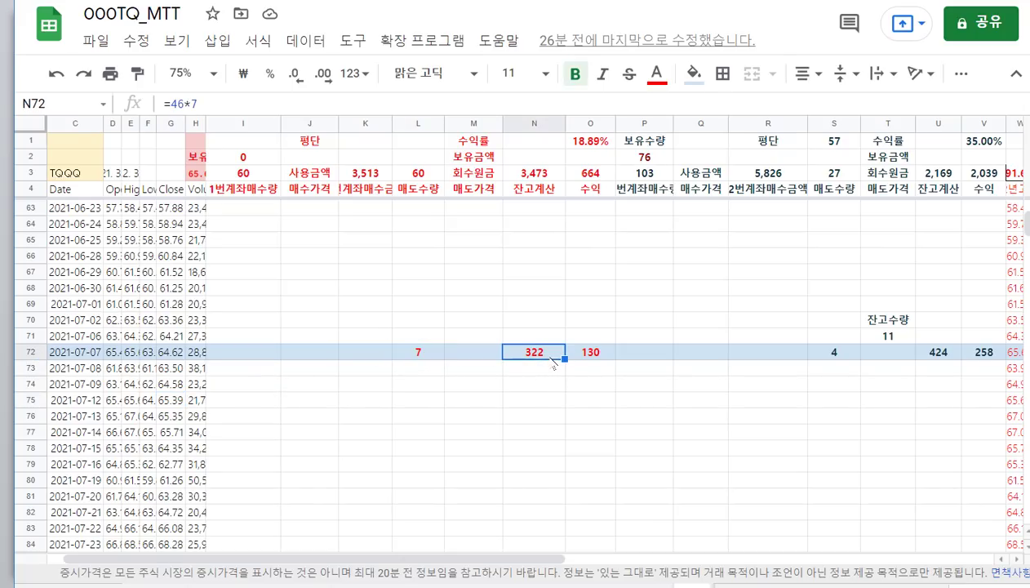
click(583, 356)
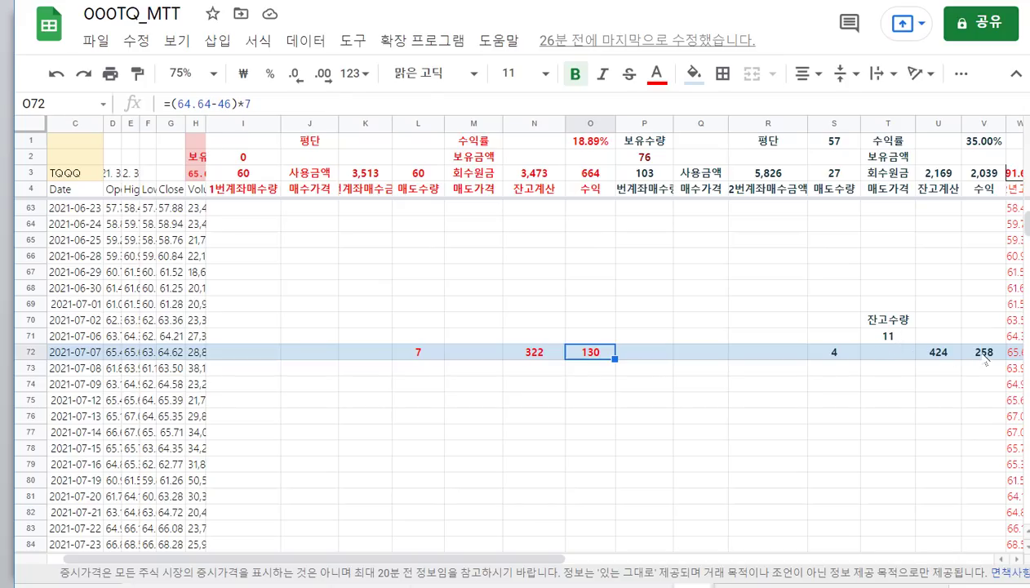
Check account 2's sell quantity, balance calculation and profit in the 2021-07-07 sale row
click(832, 352)
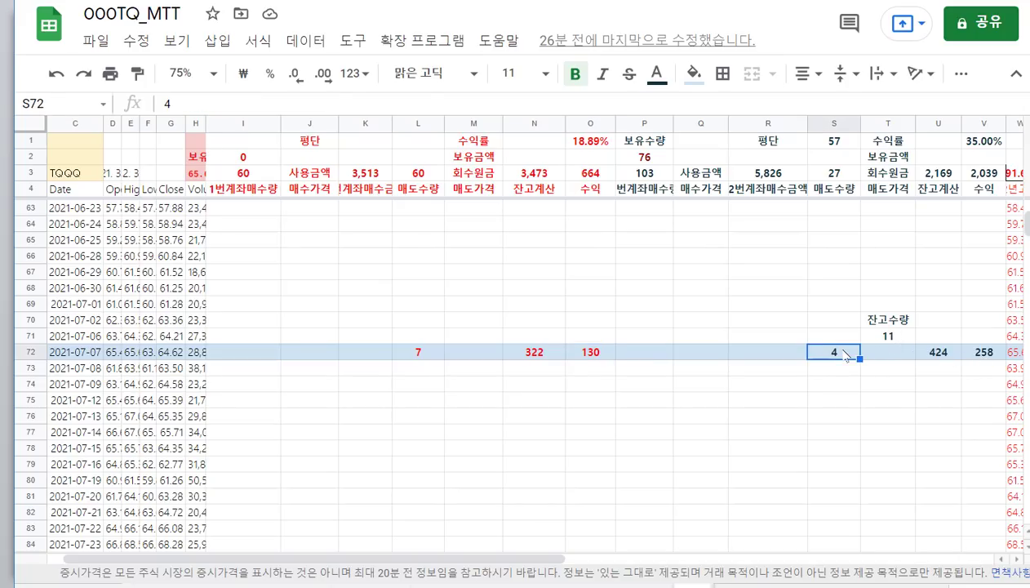
click(934, 356)
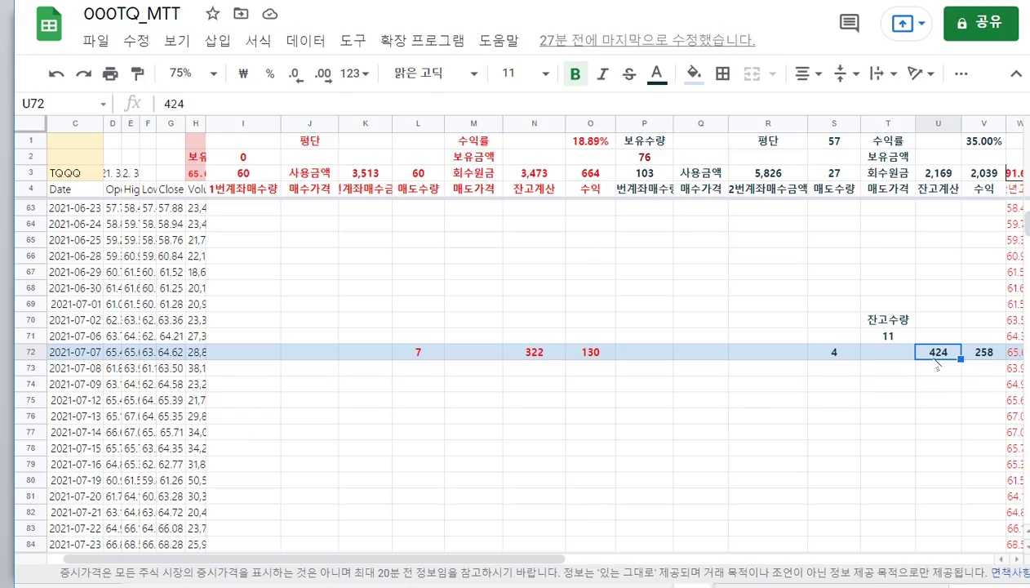
click(987, 354)
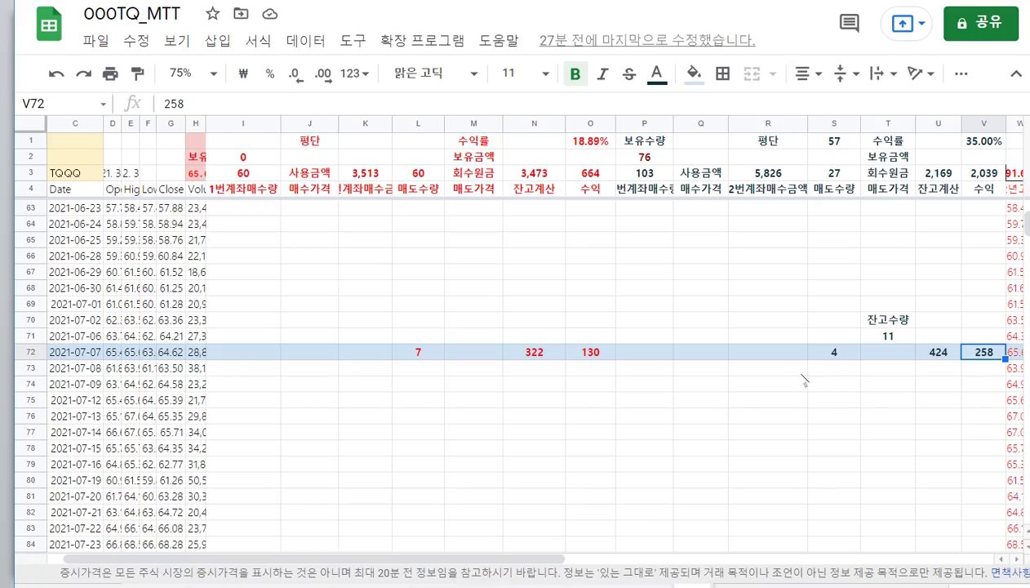
Review account 1's August 17 to 19, 2021 buy quantities in I101:I103 and the average price formula in J100
scroll(786, 353, down, 5)
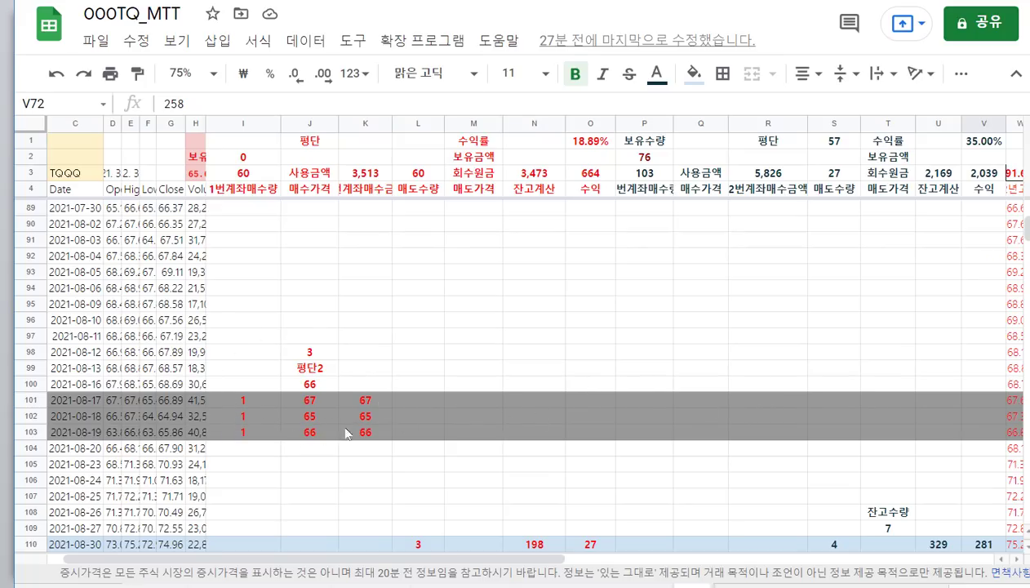
click(244, 401)
click(243, 415)
click(244, 432)
click(261, 401)
click(255, 414)
click(253, 431)
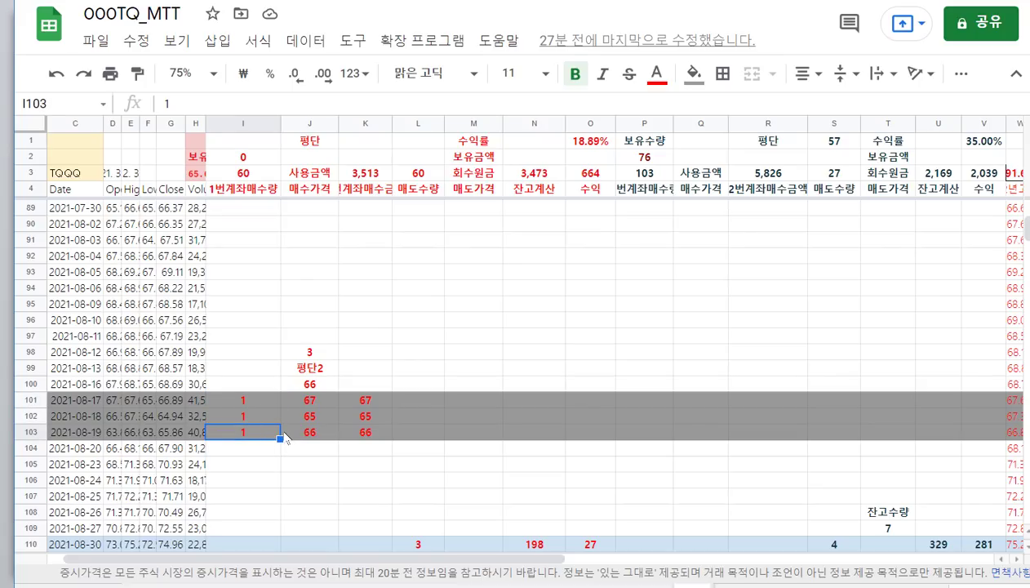
click(318, 388)
Check account 1's sell quantity, profit and balance formula in the 2021-08-30 sale row
scroll(420, 372, down, 2)
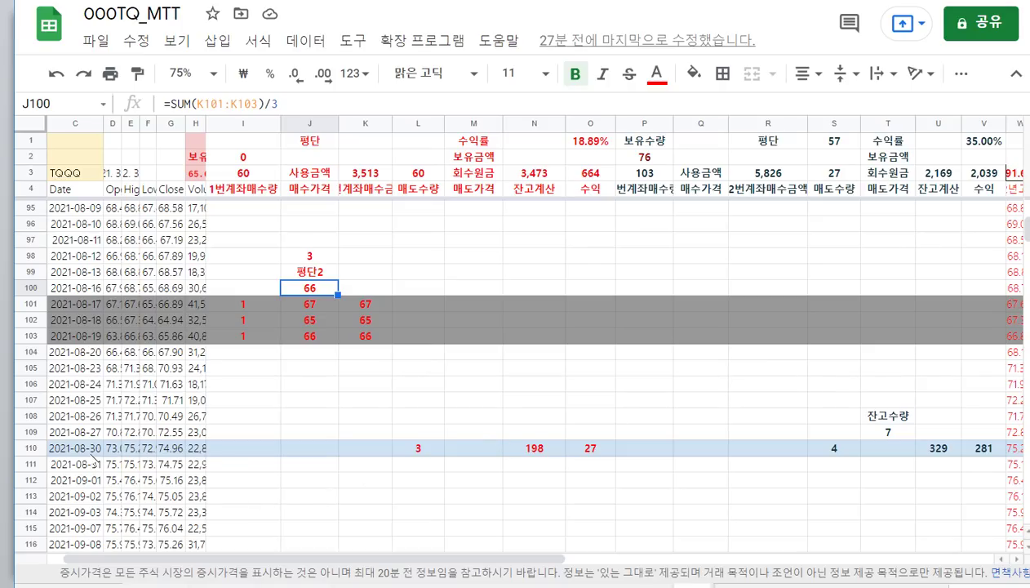
click(436, 455)
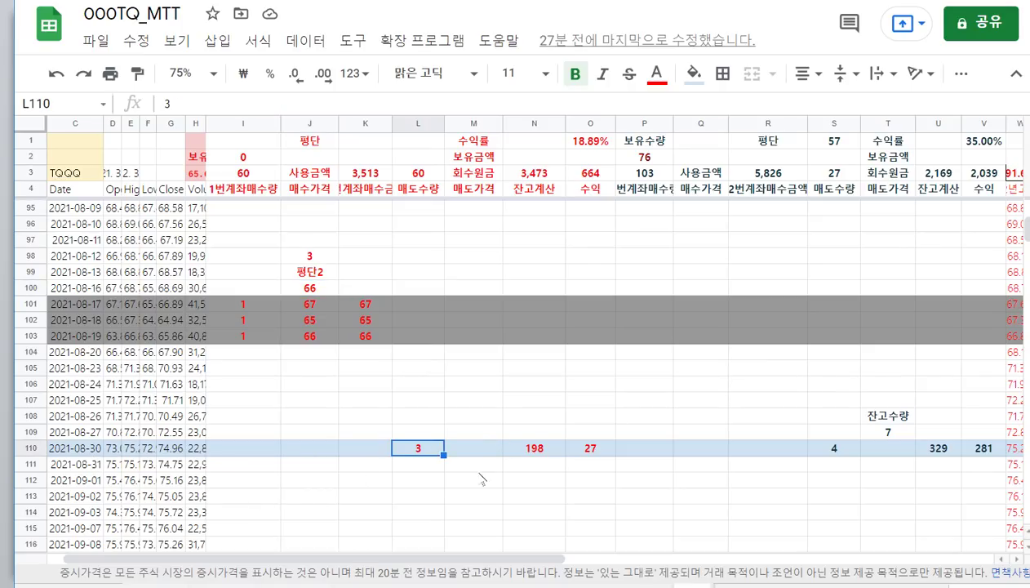
click(585, 447)
click(544, 452)
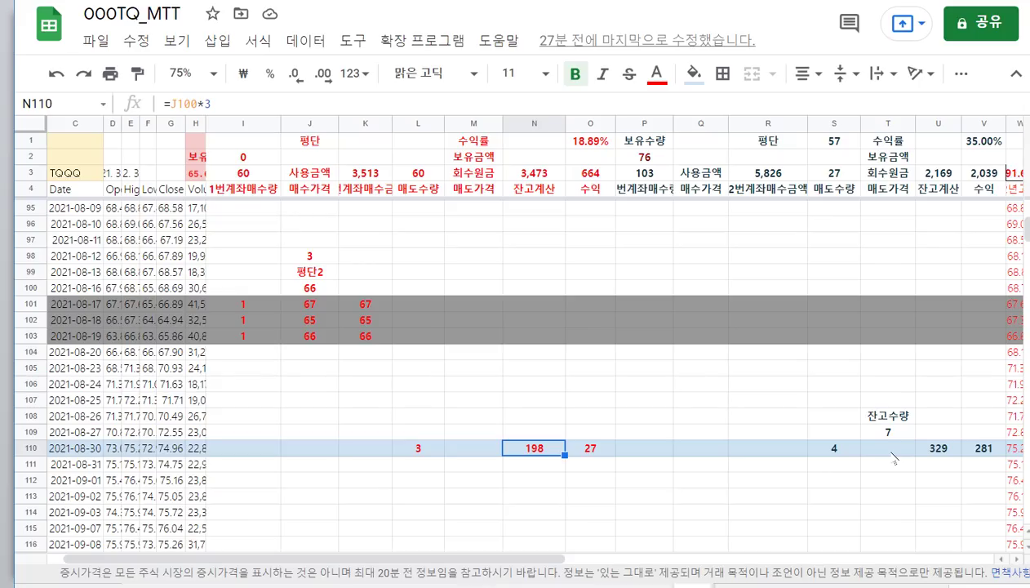
Check account 2's profit, balance calculation and sell quantity for 2021-08-30, plus the remaining quantity above that row
click(987, 453)
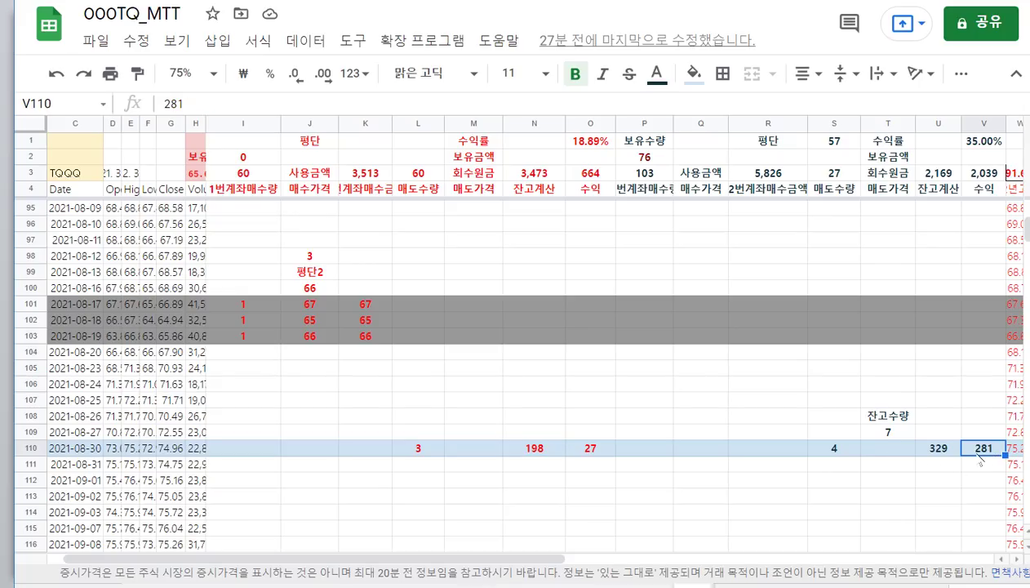
click(928, 454)
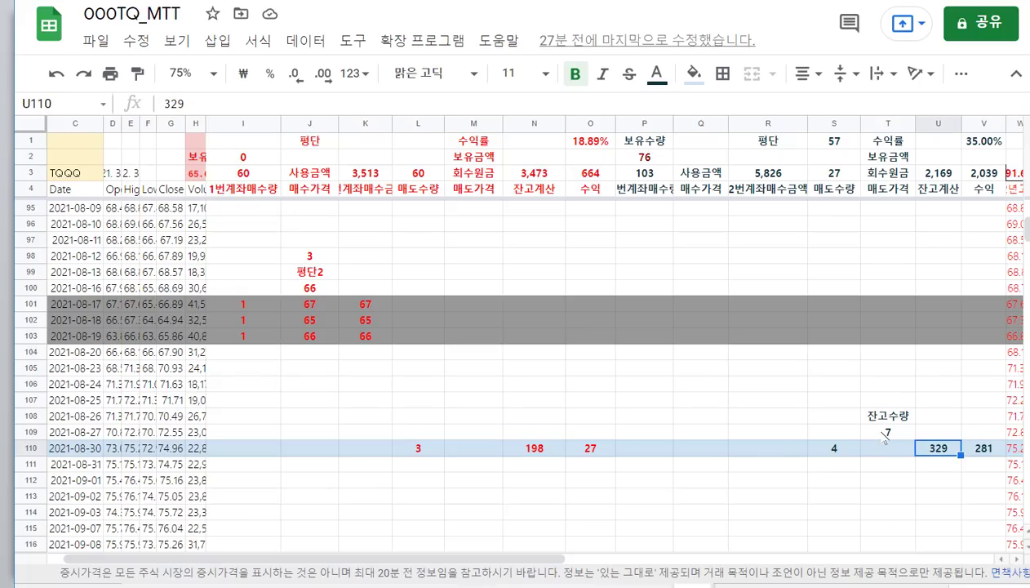
click(845, 448)
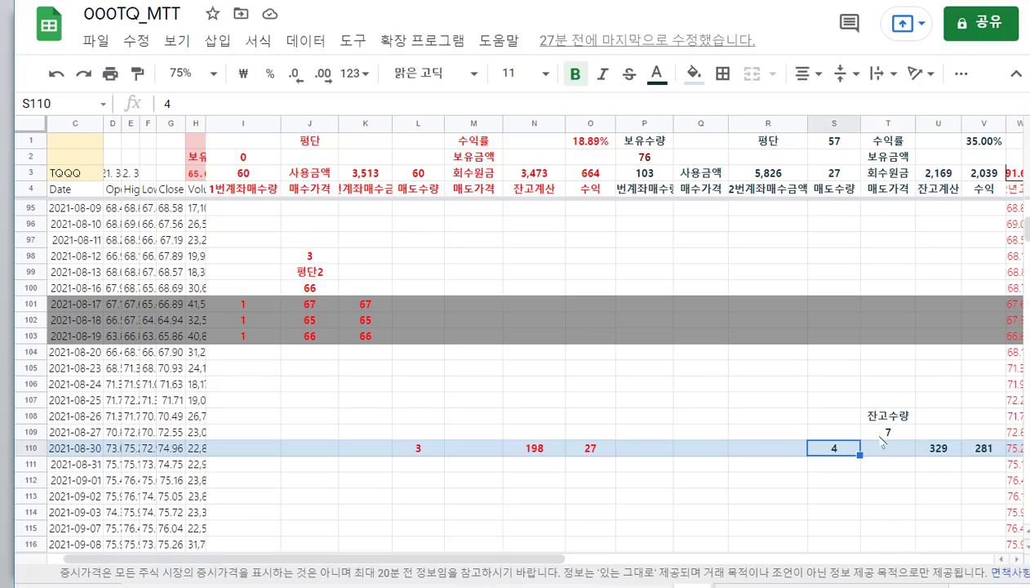
click(877, 433)
Find the October 2021 buying period and inspect account 1's total quantity formula in J131 and account 2's remaining quantity in T133
scroll(678, 416, down, 5)
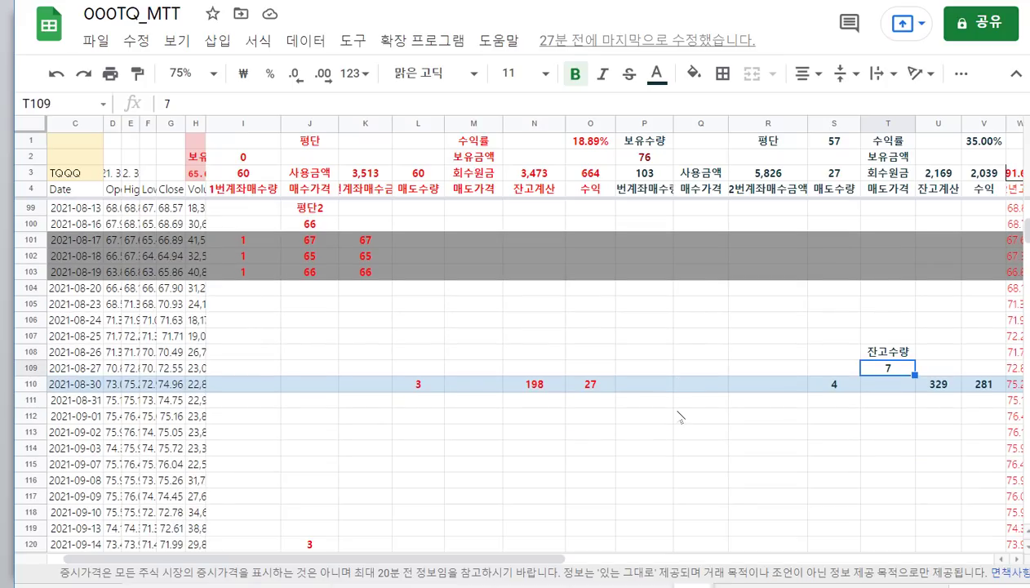
scroll(523, 351, down, 1)
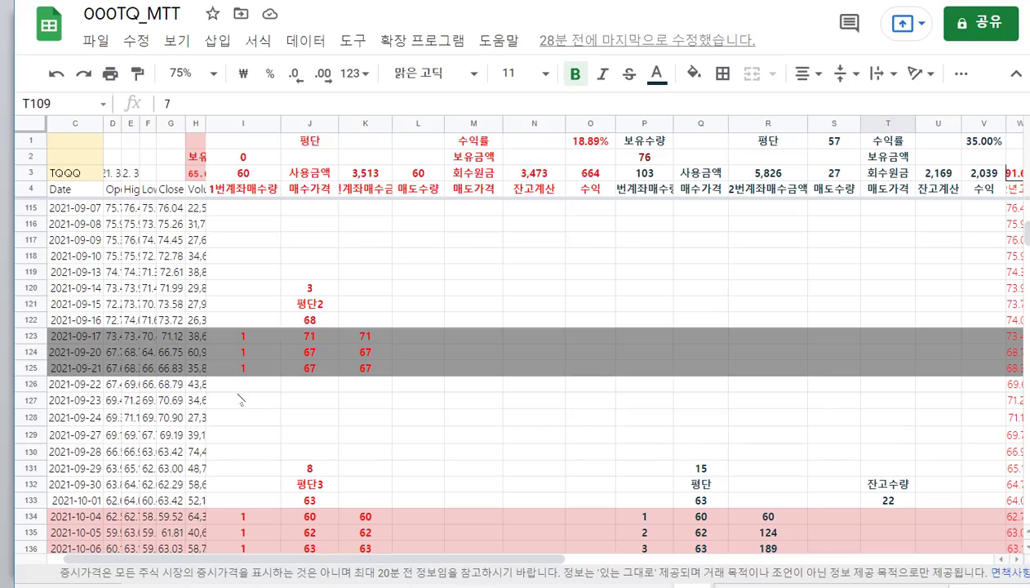
scroll(241, 399, down, 6)
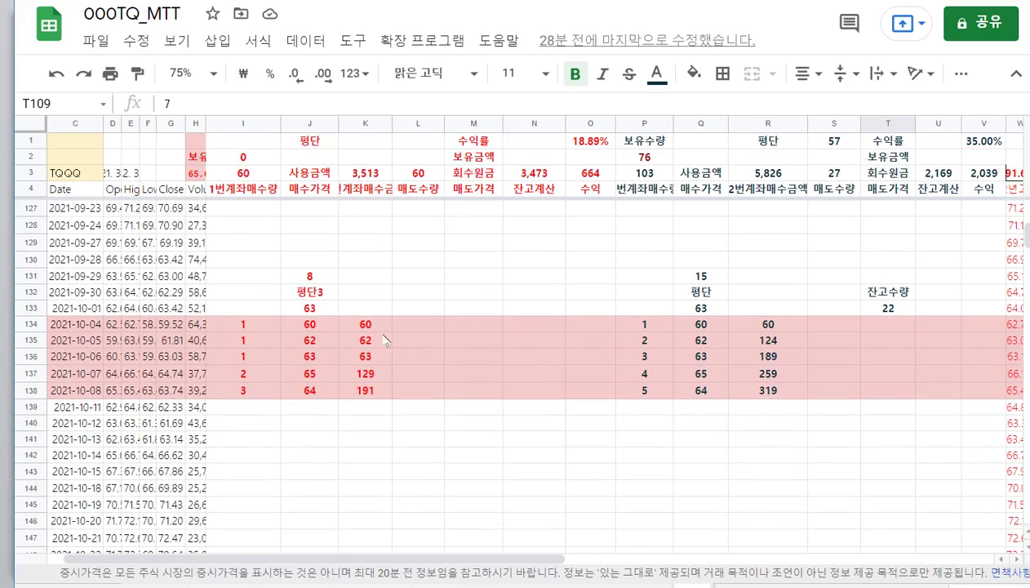
click(309, 277)
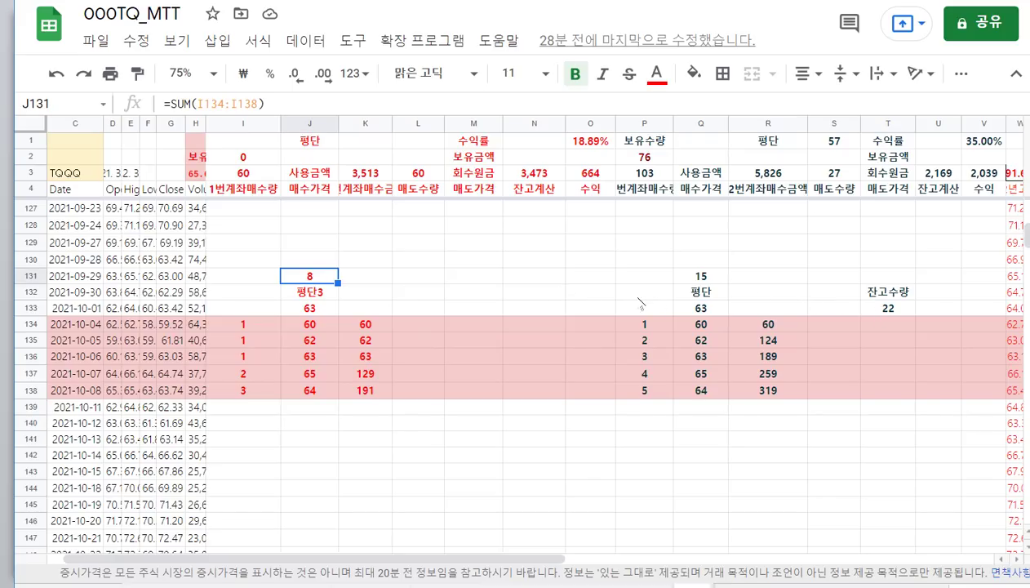
click(874, 308)
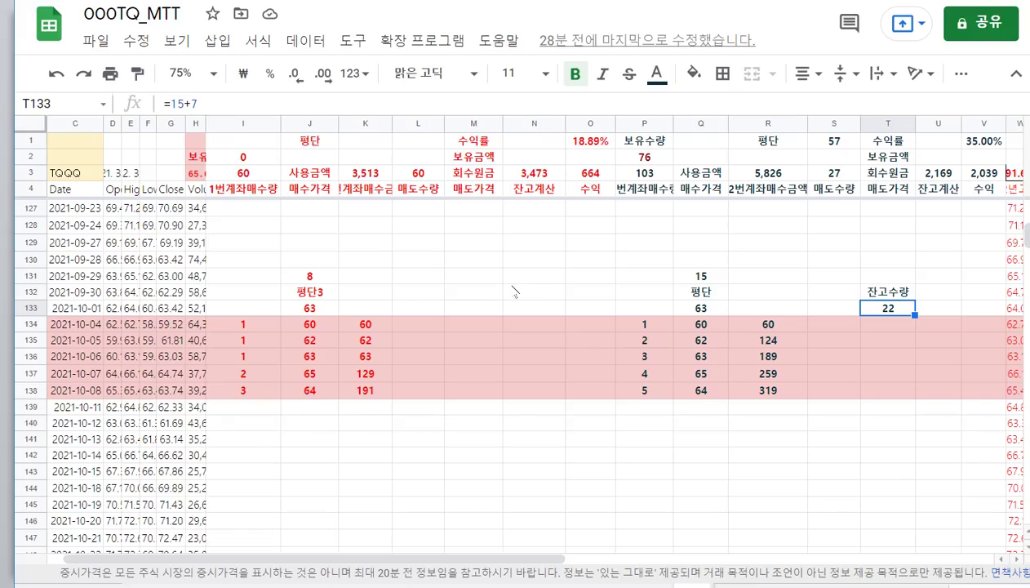
Look through the November 2021 rows, examining the 2021-11-04 sale entries of both accounts
scroll(574, 323, down, 7)
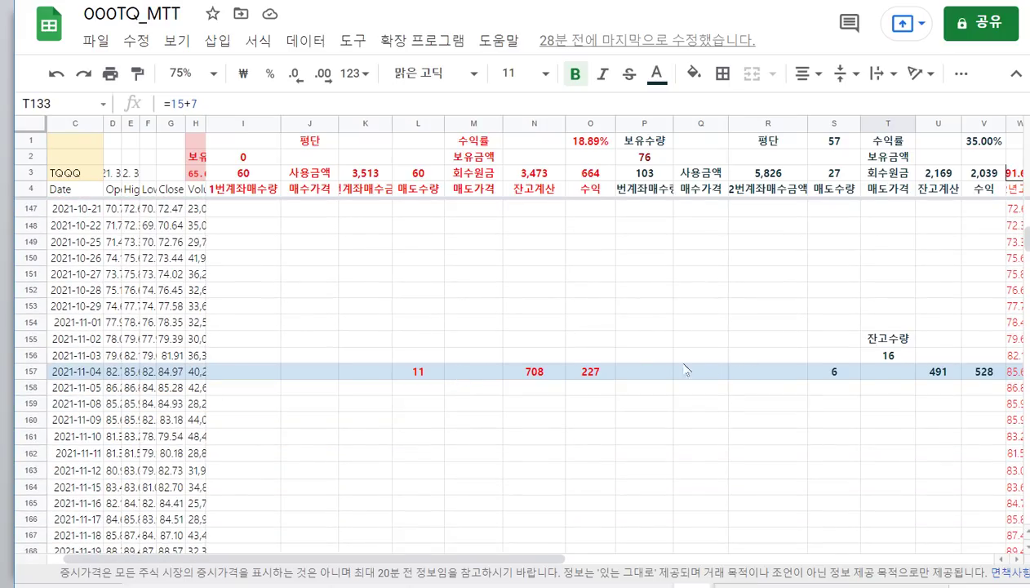
scroll(568, 364, down, 1)
scroll(568, 363, down, 2)
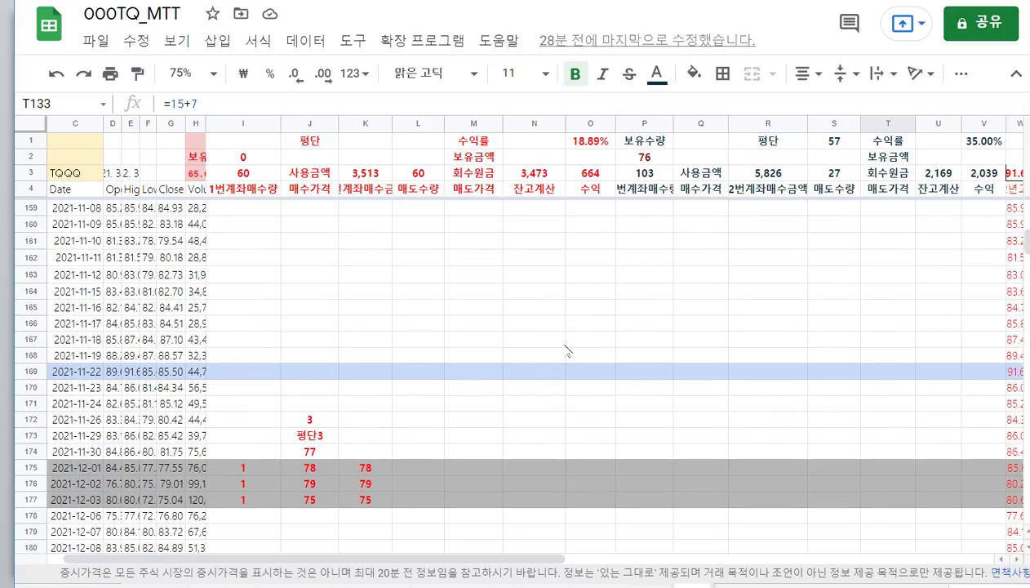
scroll(568, 351, up, 2)
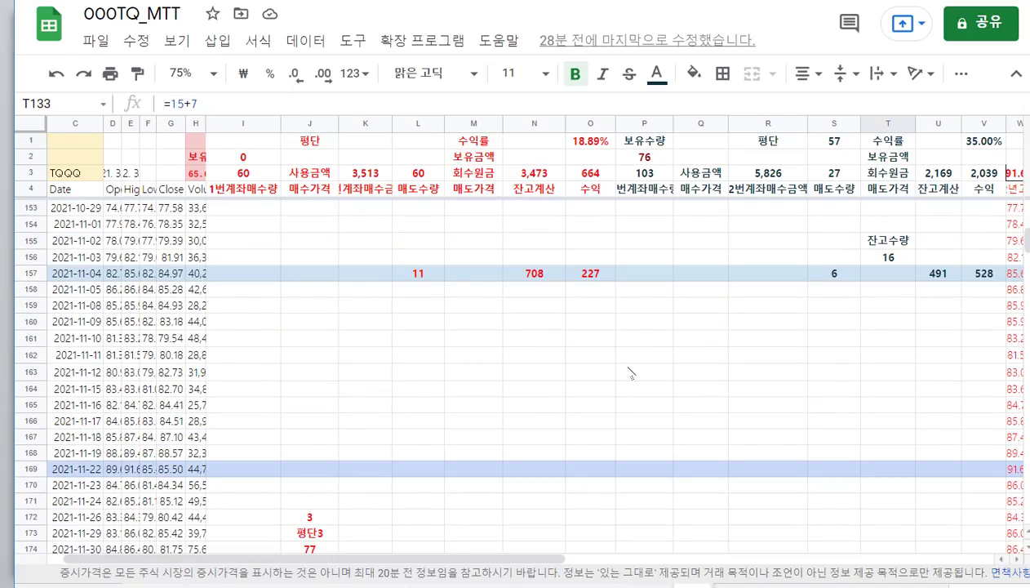
Find the December 2021 buying period and inspect account 1's total quantity formula in J185 and account 2's remaining quantity in T187
scroll(527, 392, down, 3)
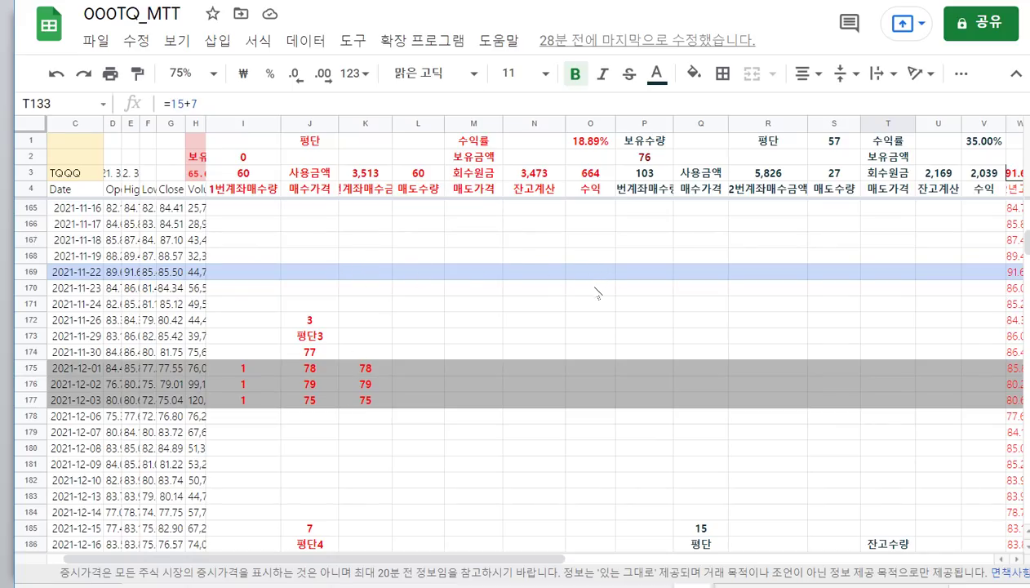
scroll(449, 294, up, 4)
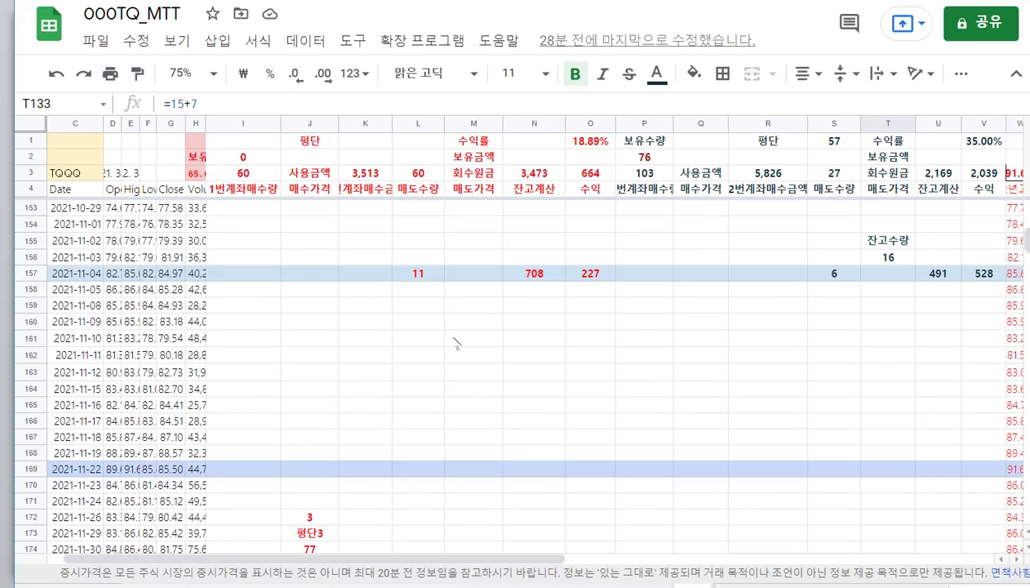
scroll(454, 338, down, 2)
scroll(455, 345, down, 2)
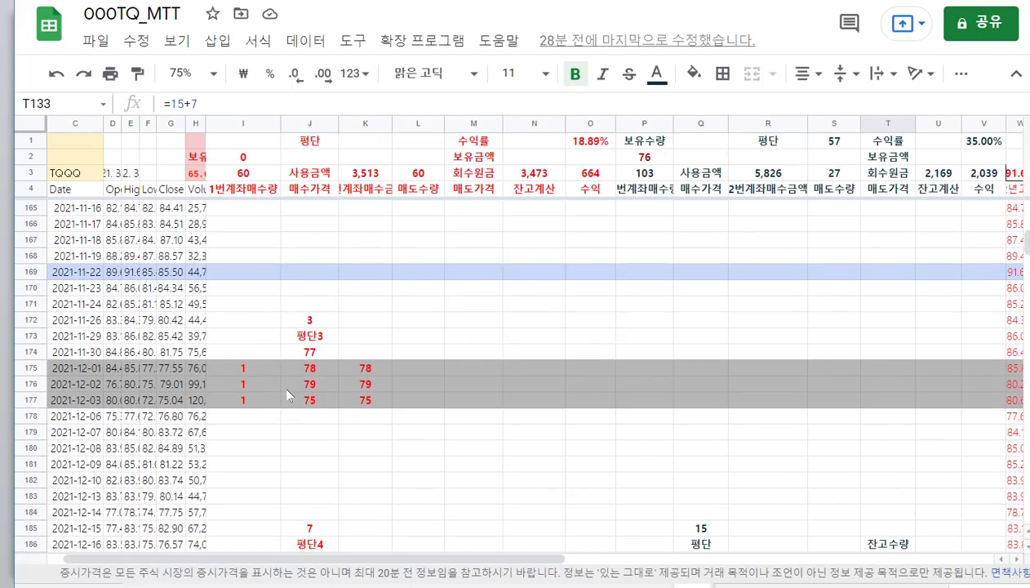
scroll(365, 379, down, 4)
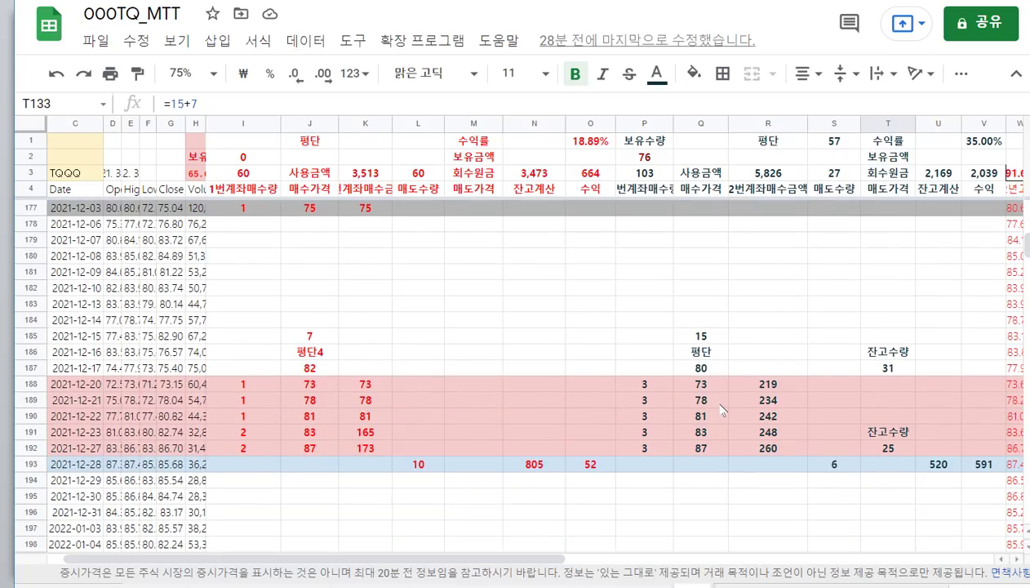
click(303, 338)
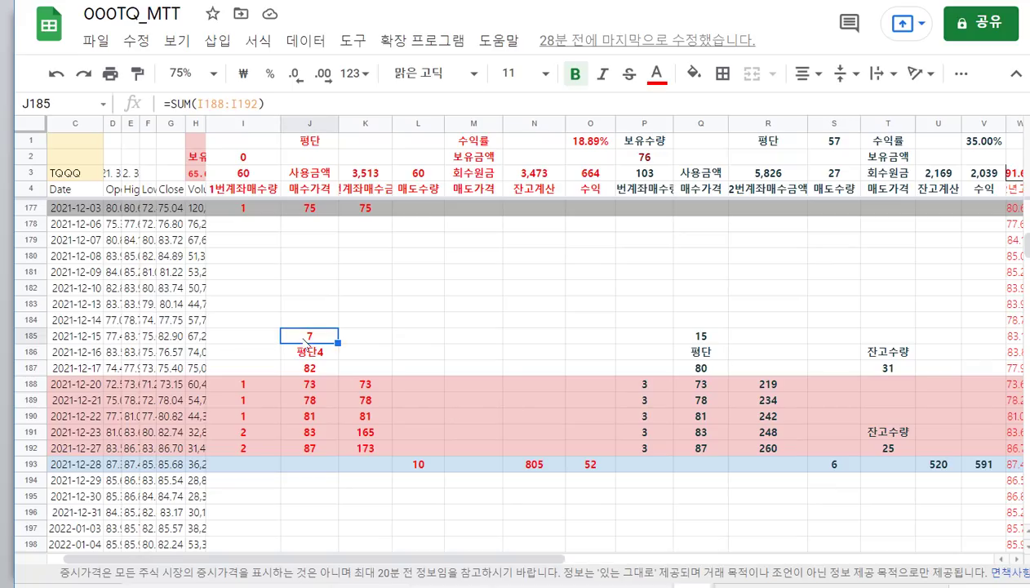
click(883, 369)
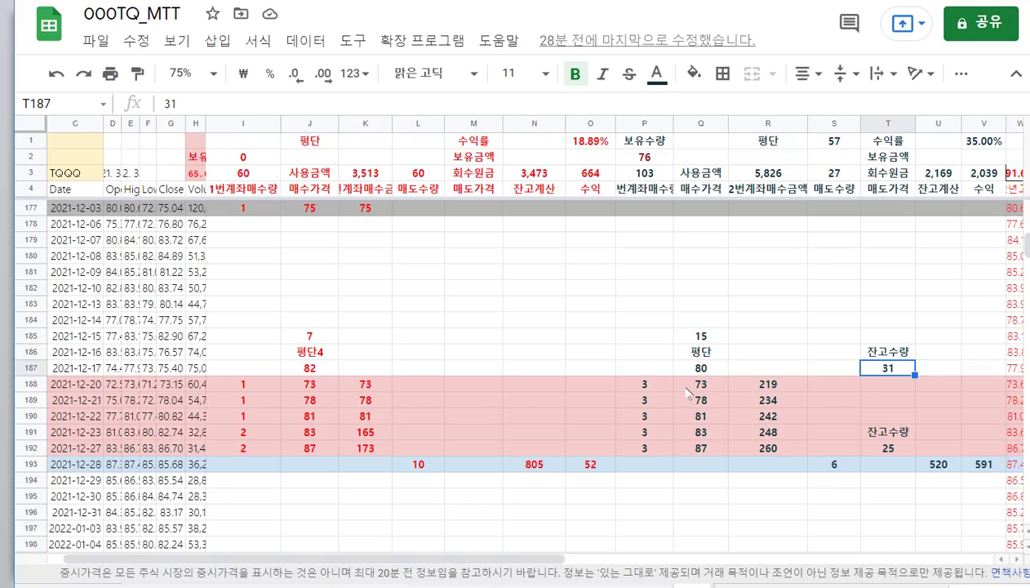
Review both accounts' 2021-12-28 sale entries and look through the trade rows up to March 2022
scroll(589, 385, down, 2)
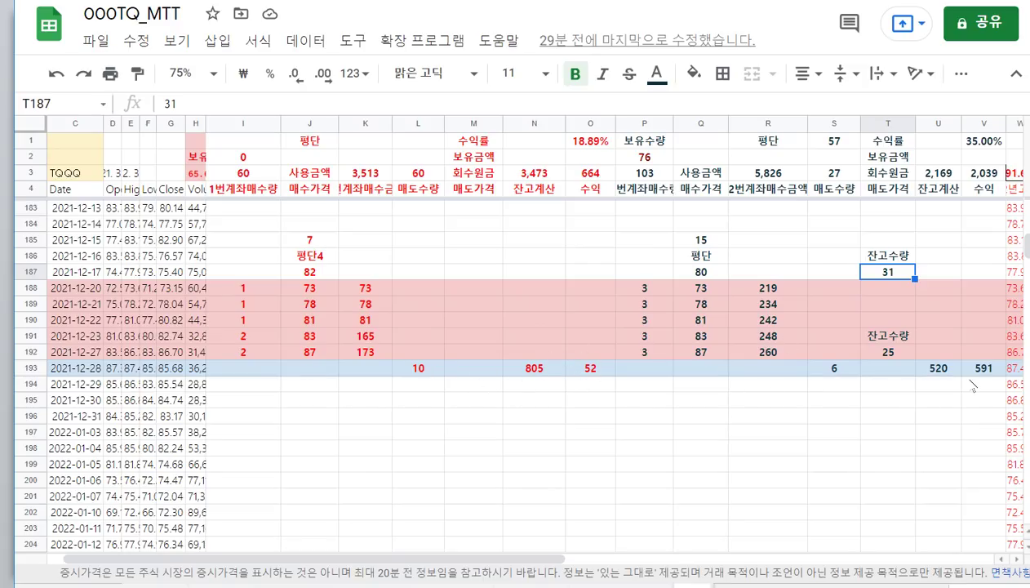
scroll(728, 414, down, 2)
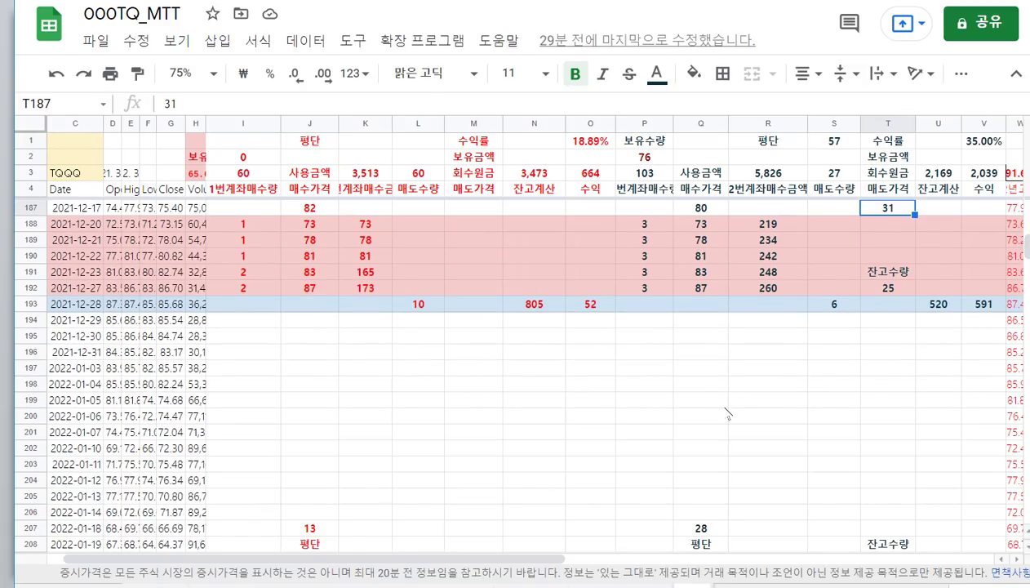
scroll(728, 414, down, 10)
scroll(472, 369, down, 3)
scroll(472, 369, up, 4)
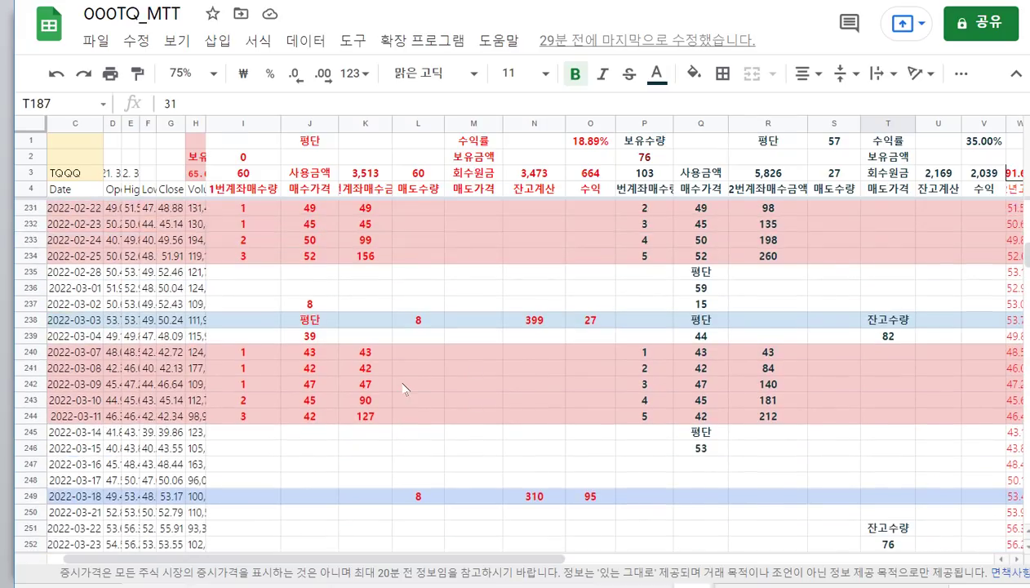
Return to the start of the data and check account 1's summary formulas for amount used, profit and balance in K3, O3 and N3
scroll(405, 389, up, 20)
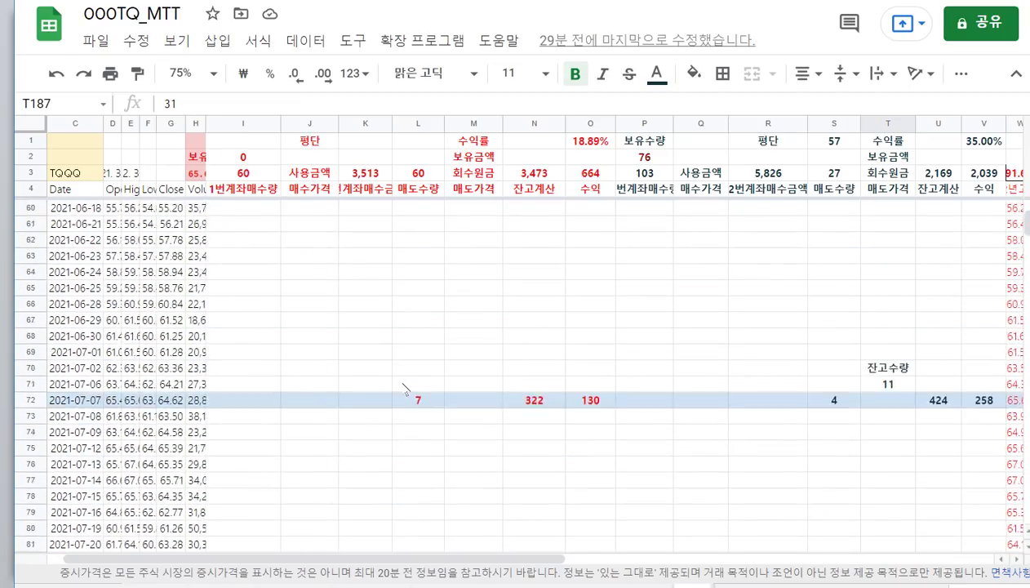
scroll(405, 389, up, 8)
scroll(405, 388, up, 8)
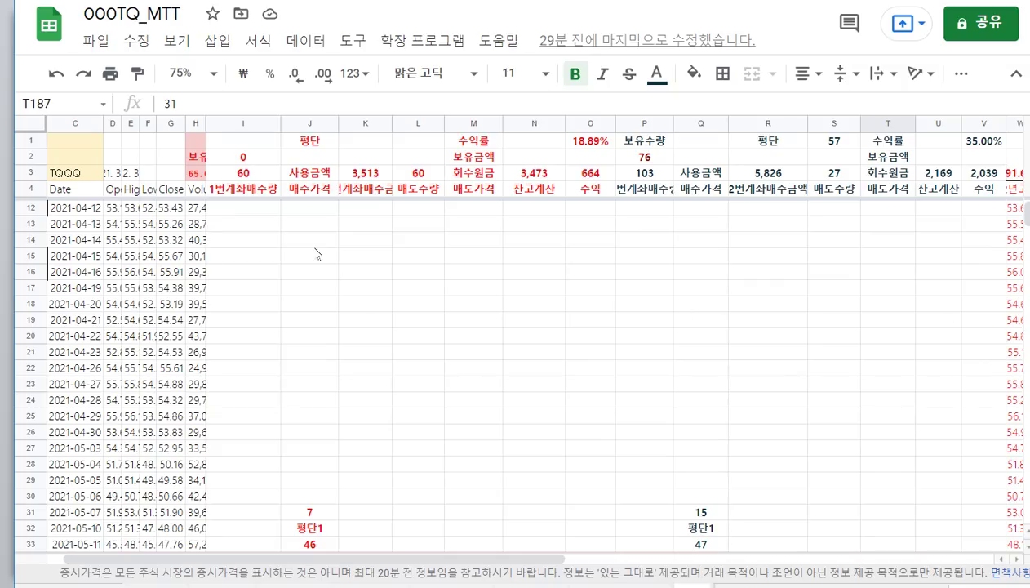
click(378, 176)
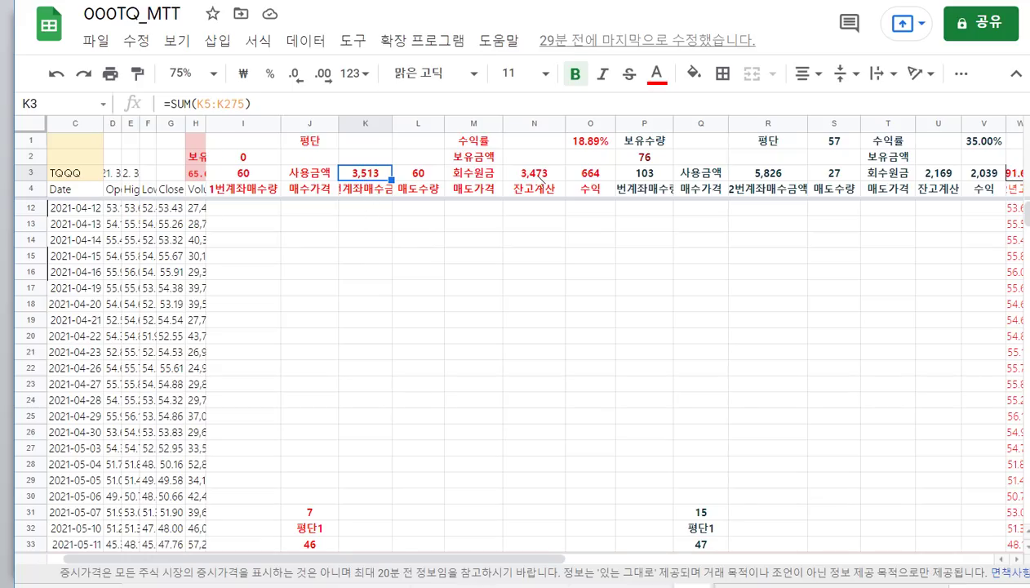
click(588, 174)
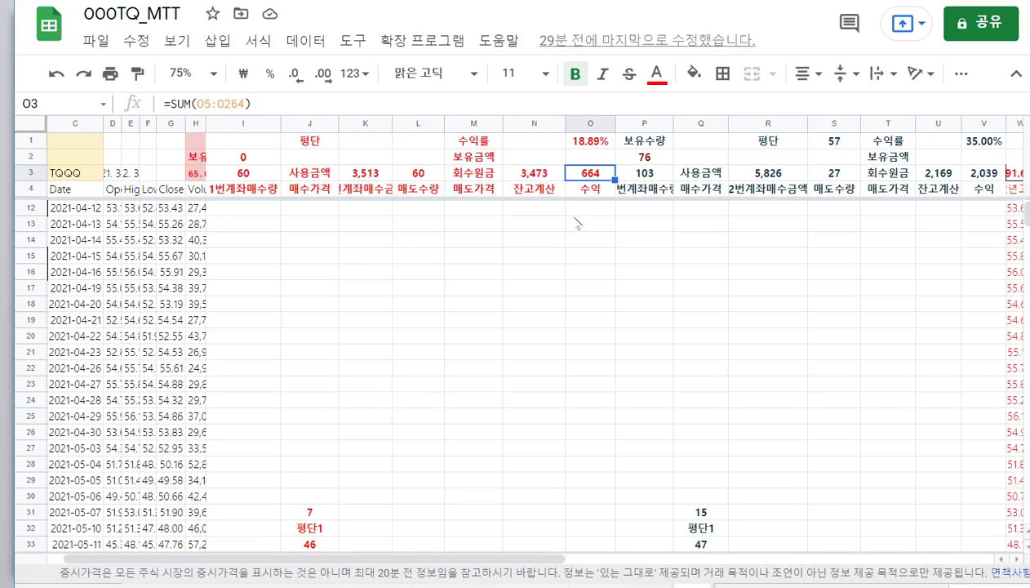
click(537, 174)
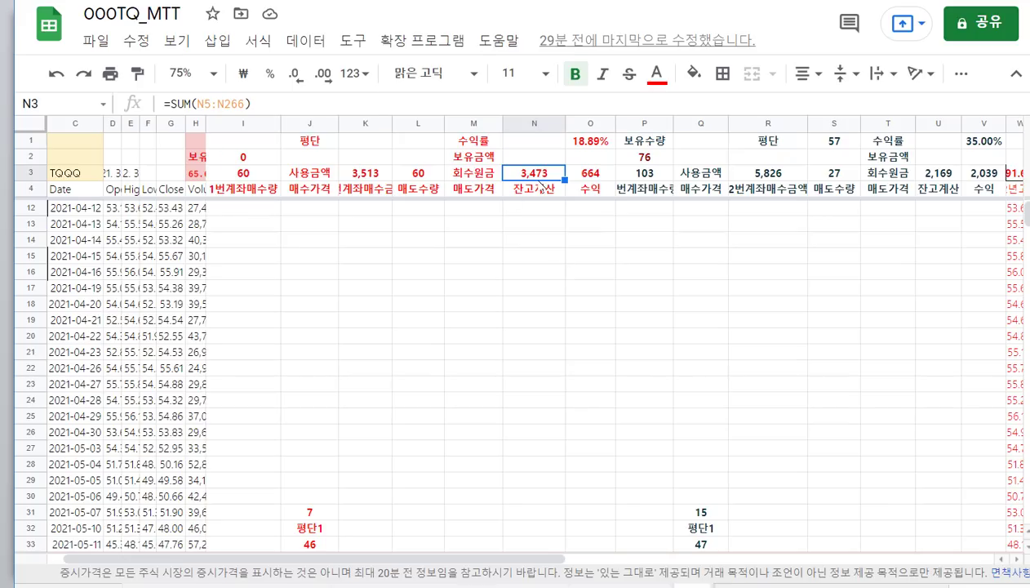
click(363, 174)
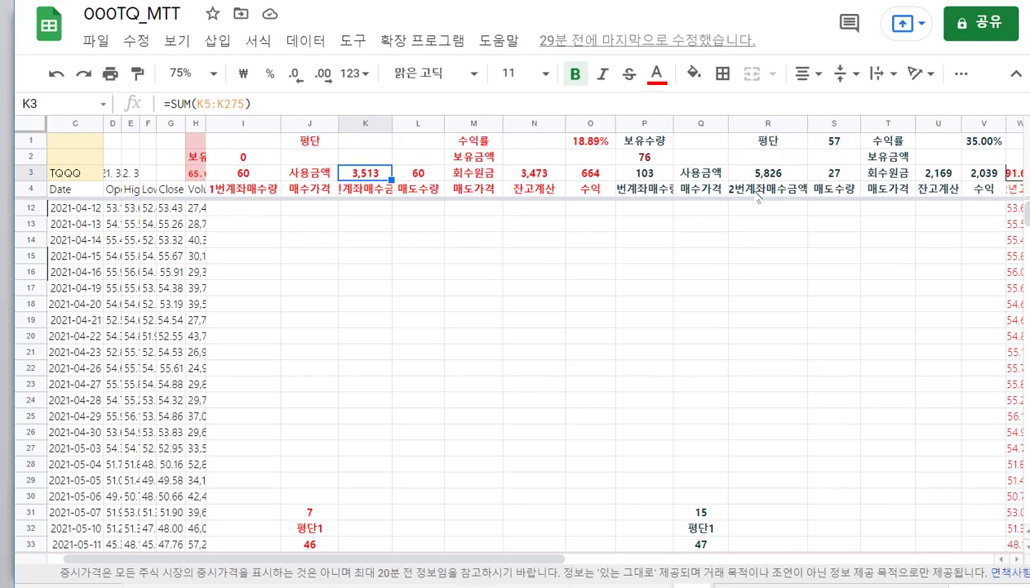
Check account 2's summary formulas for amount used in R3, purchased quantity in P3 and held quantity in P2
click(780, 174)
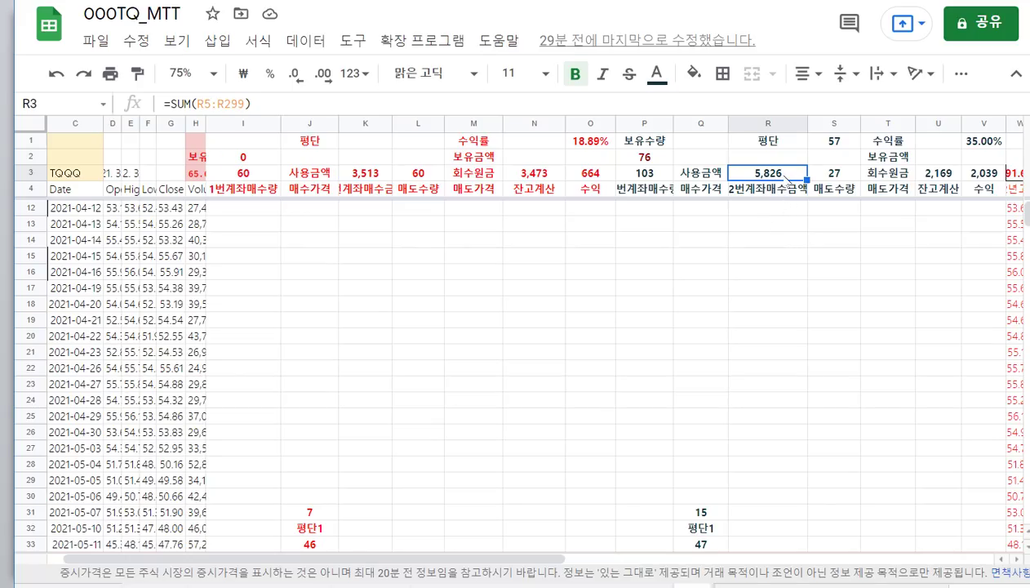
click(641, 174)
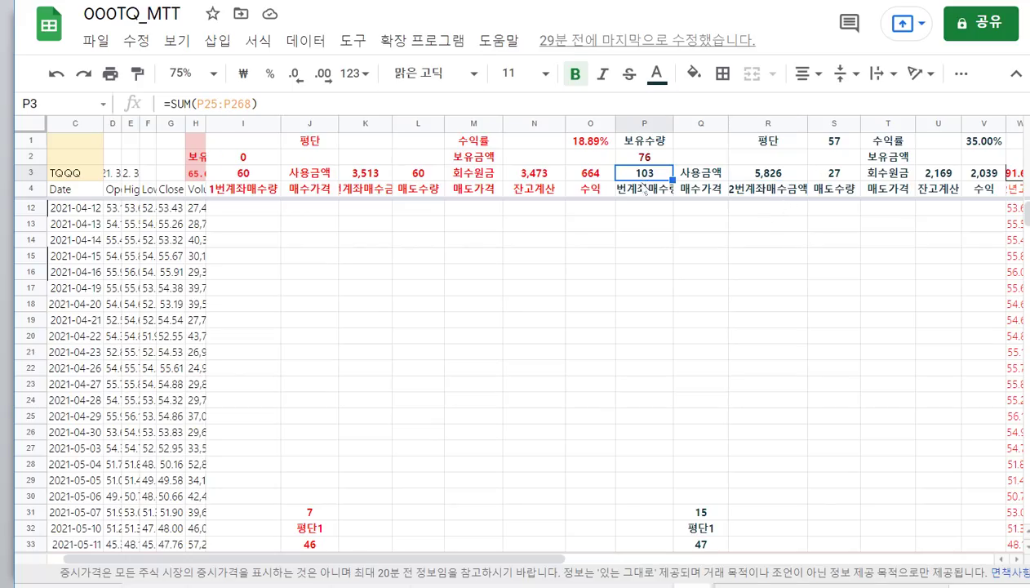
click(645, 158)
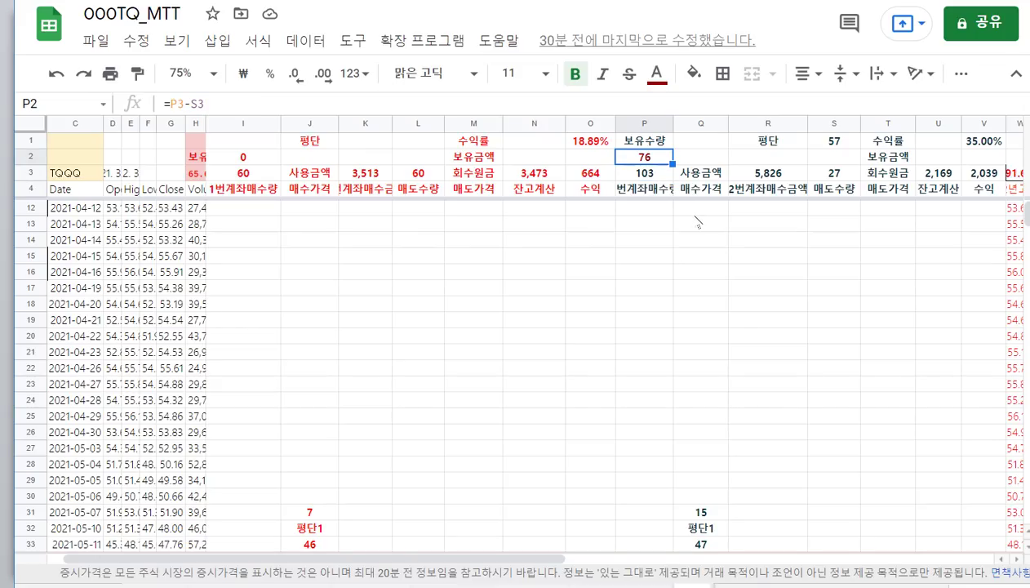
click(644, 178)
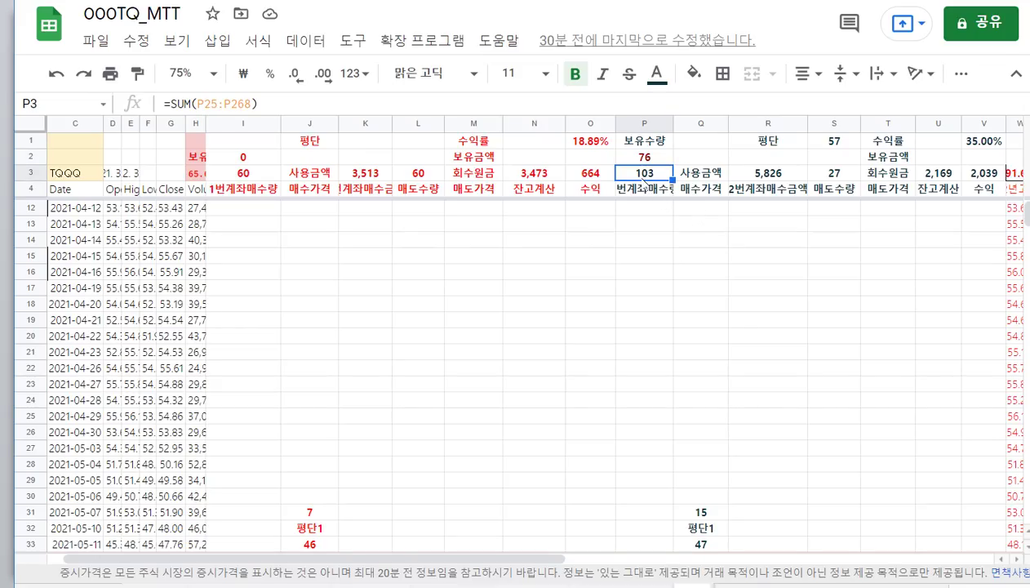
Inspect account 2's total profit in V3 and compare the return rate formulas of both accounts in V1 and O1
click(980, 181)
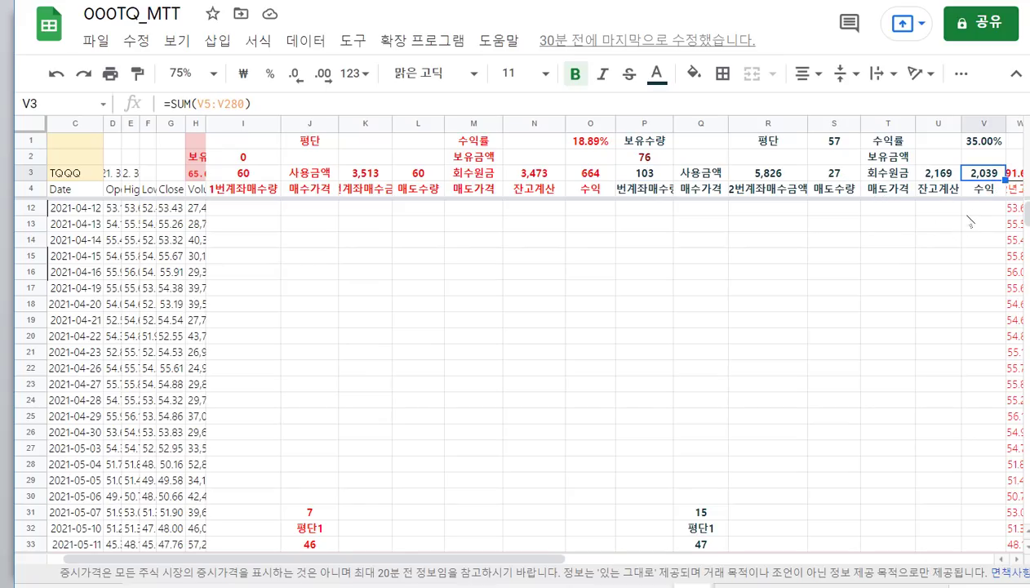
click(977, 142)
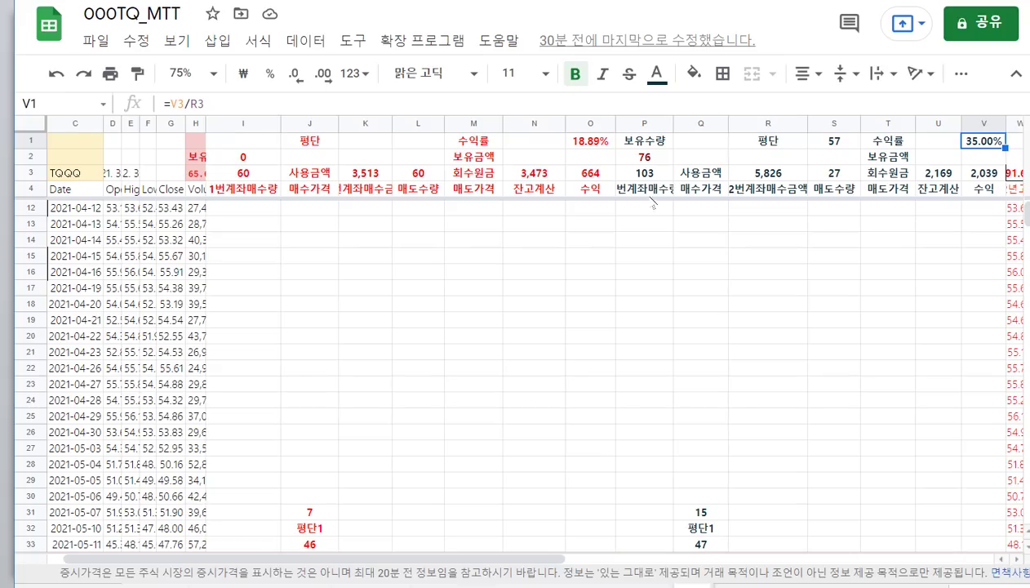
click(579, 144)
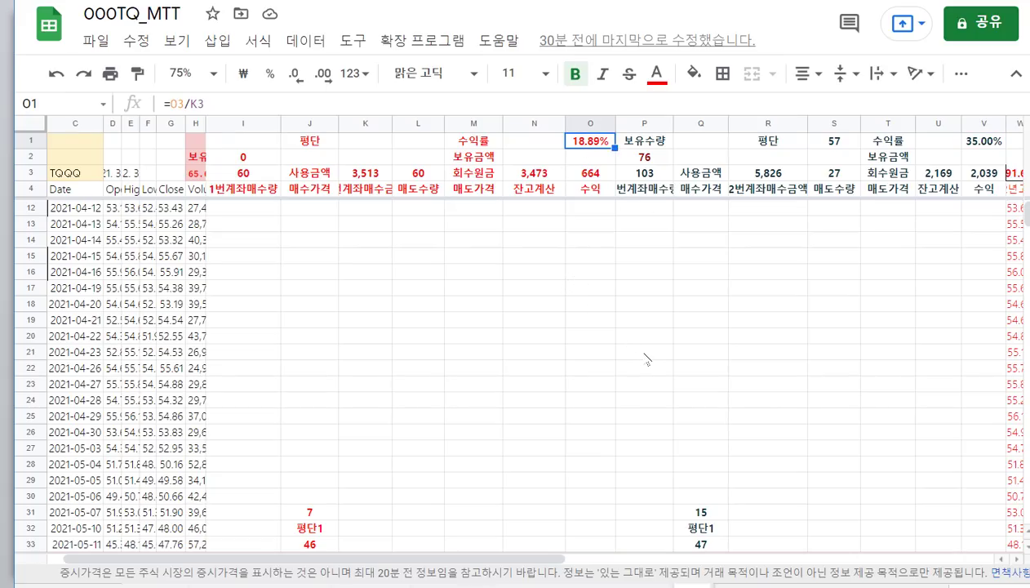
Find the March 2022 rows and check account 2's remaining quantity in T252, average price in Q246 and the 2022-03-25 closing price
scroll(689, 319, down, 20)
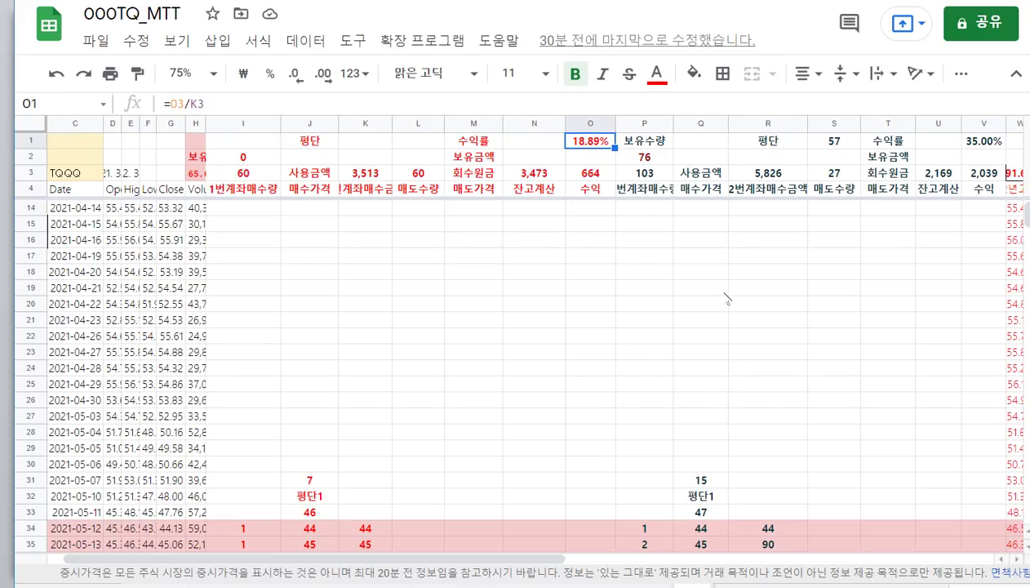
scroll(727, 299, down, 20)
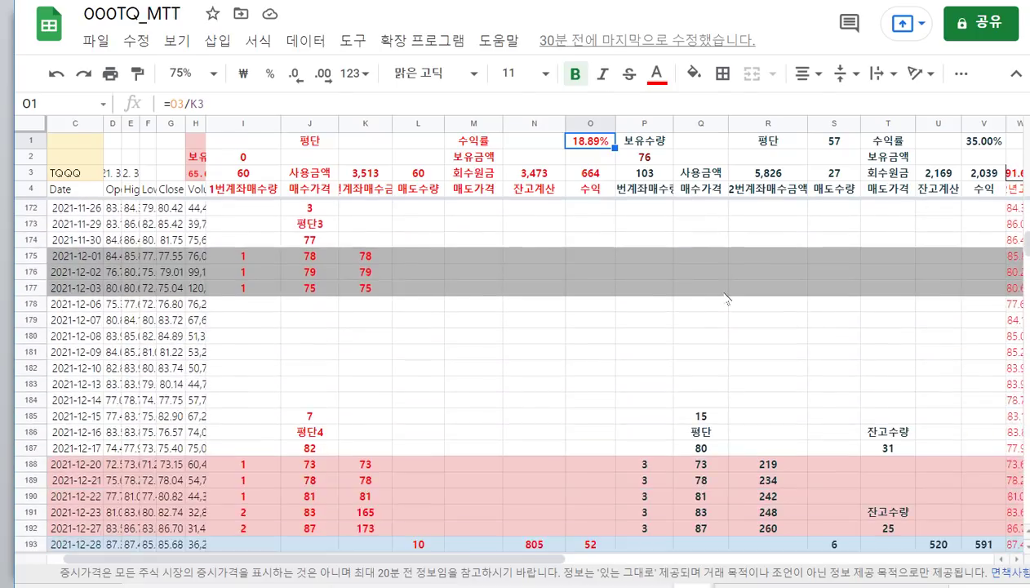
scroll(725, 298, up, 10)
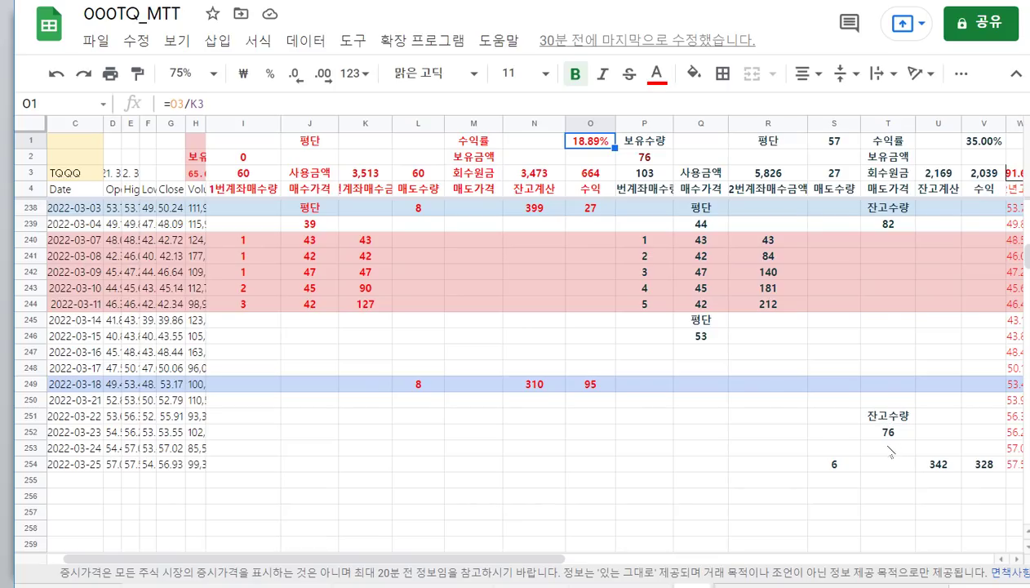
click(893, 439)
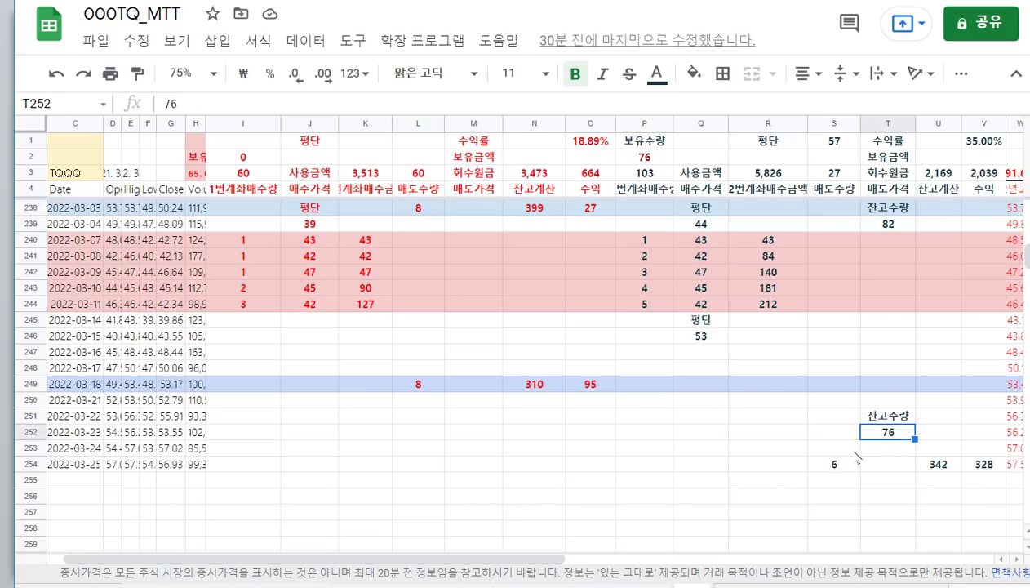
click(703, 341)
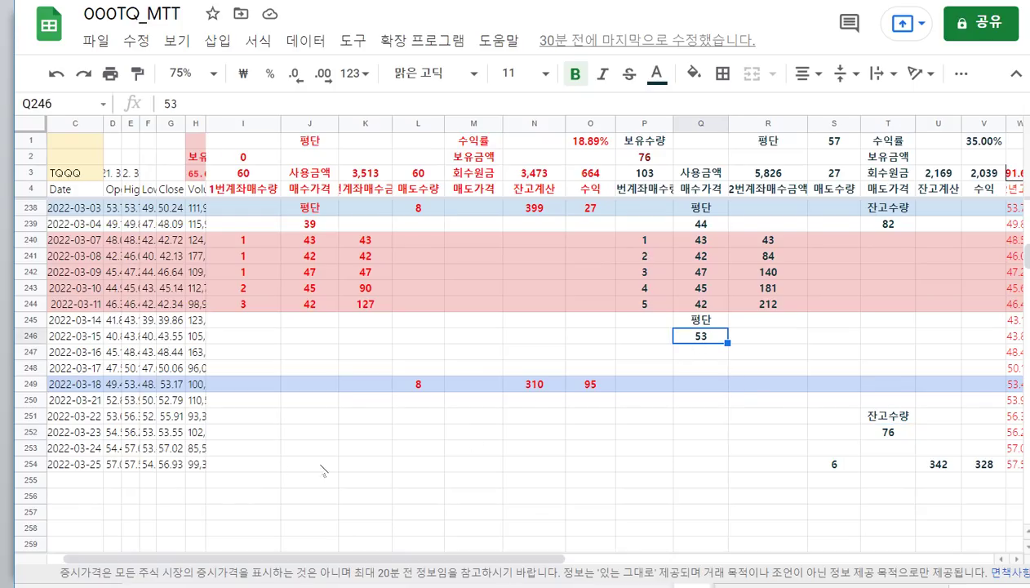
click(177, 469)
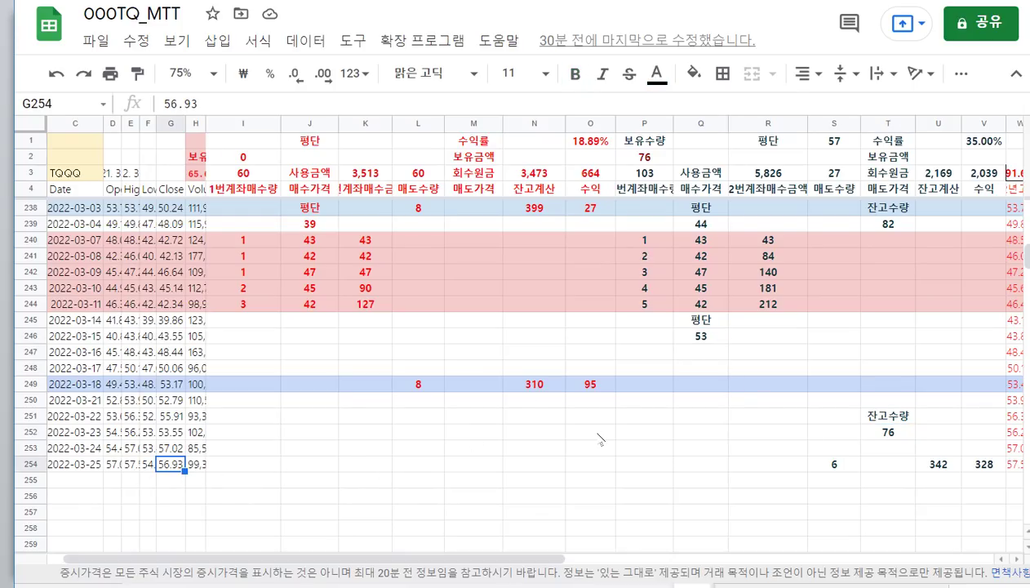